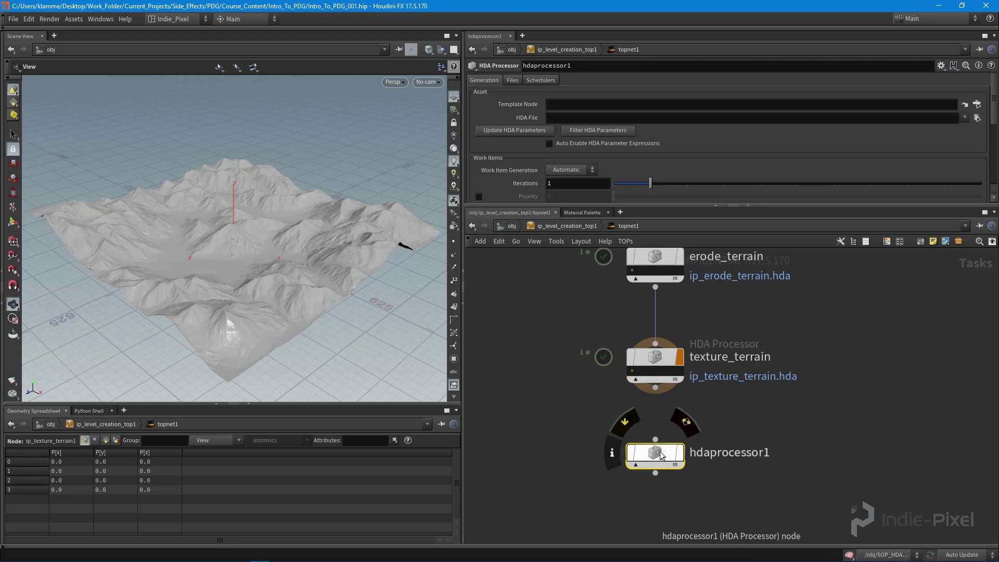
# Step: Connect texture_terrain's output to the new HDA Processor's input and rename the processor split_terrain
pyautogui.click(655, 387)
pyautogui.click(654, 439)
pyautogui.doubleClick(739, 455)
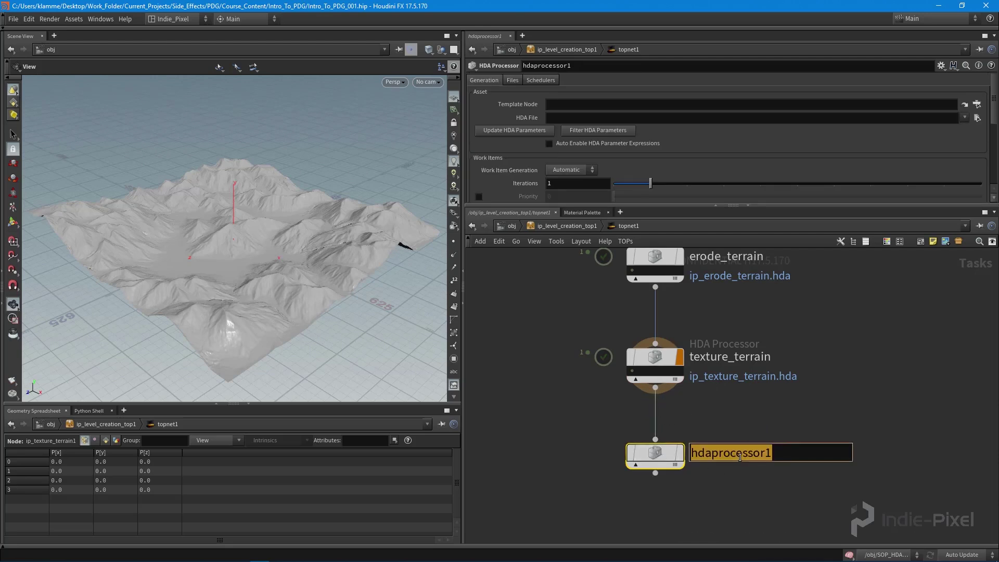
pyautogui.write('splitting_')
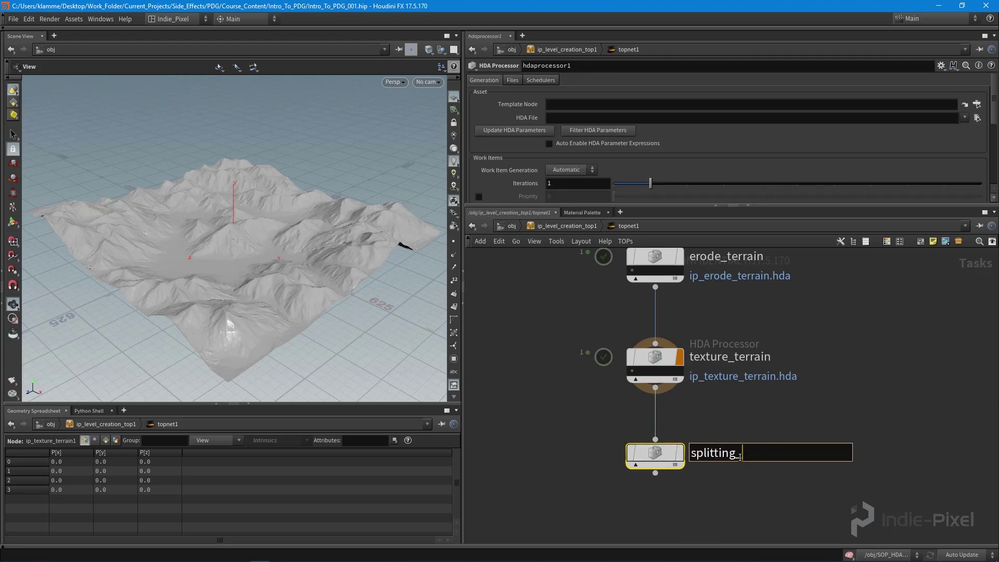
pyautogui.write('terrain')
pyautogui.press('BackSpace')
pyautogui.press('BackSpace')
pyautogui.press('BackSpace')
pyautogui.press('BackSpace')
pyautogui.press('Return')
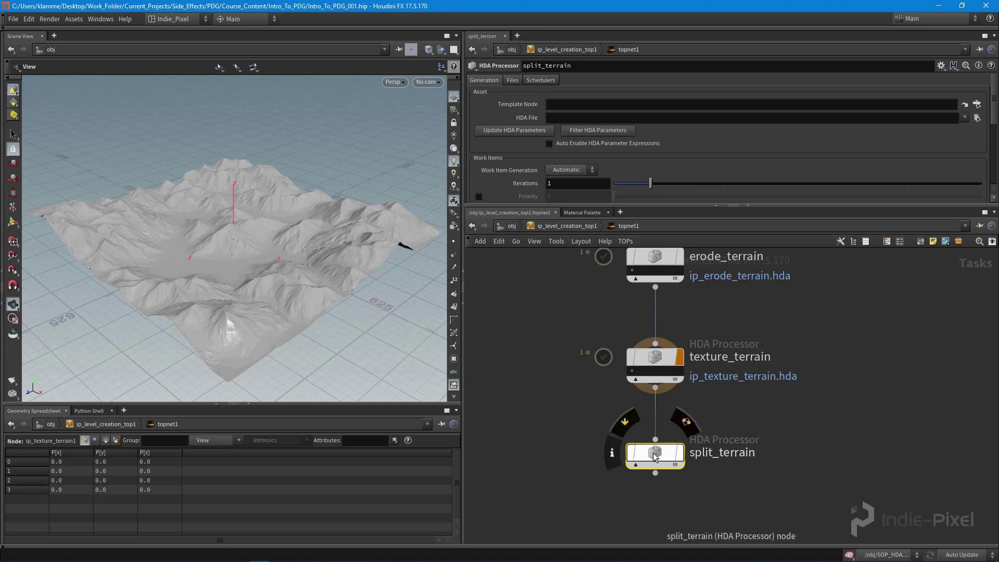
# Step: Return from the TOP network to the object level and save the scene
pyautogui.moveTo(777, 205); pyautogui.dragTo(777, 247)
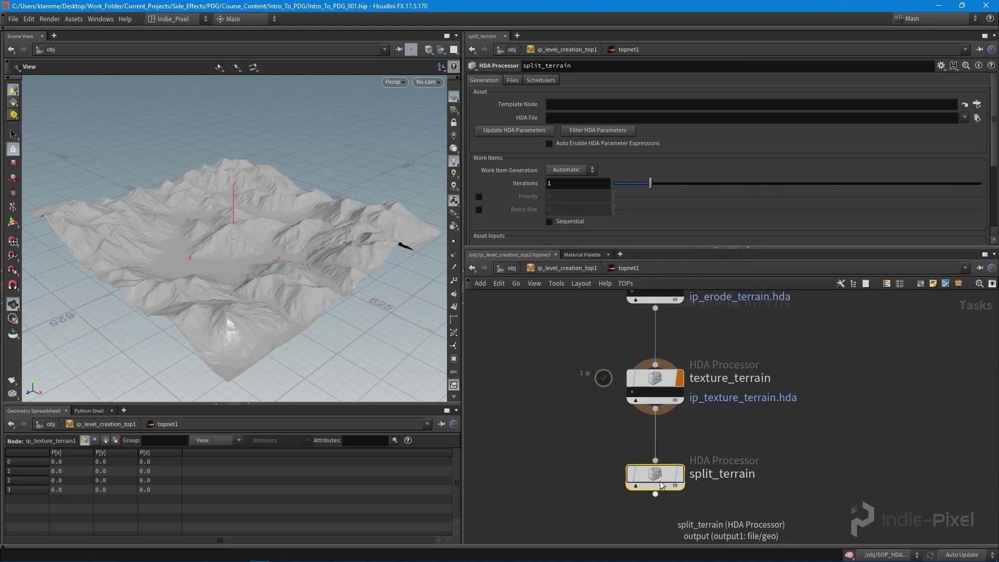
pyautogui.moveTo(654, 474); pyautogui.dragTo(654, 484)
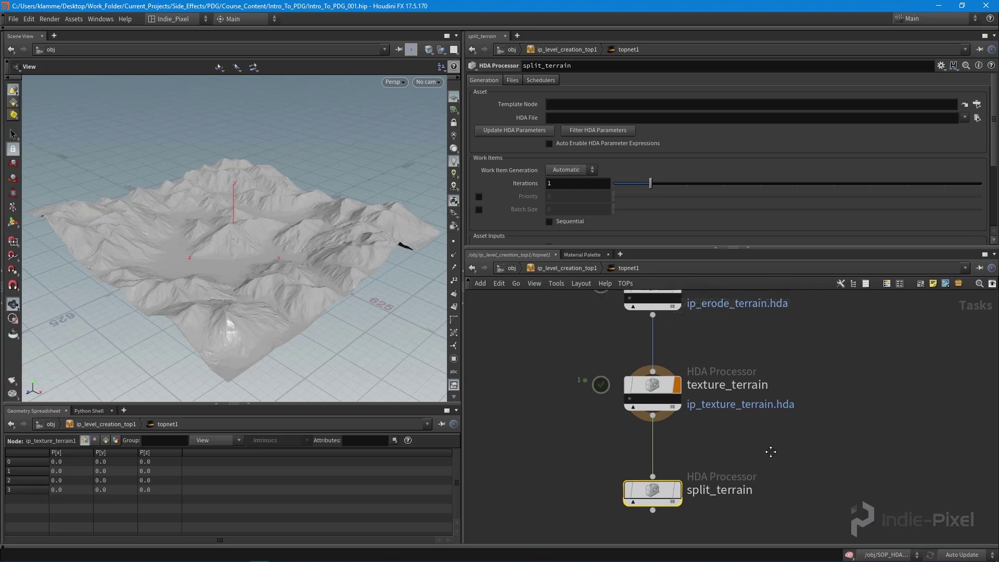
pyautogui.scroll(-4, 766, 463)
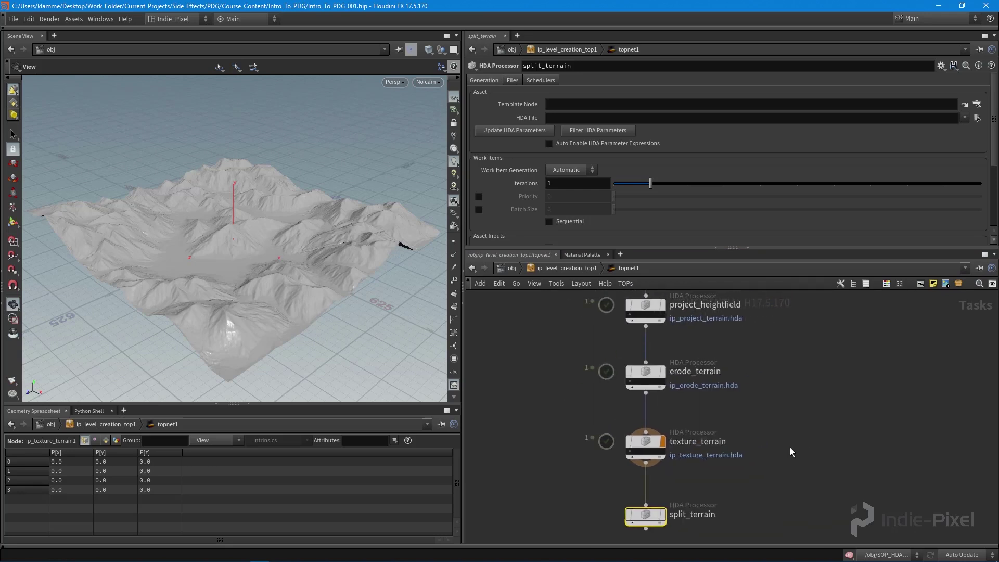
pyautogui.press('u')
pyautogui.press('u')
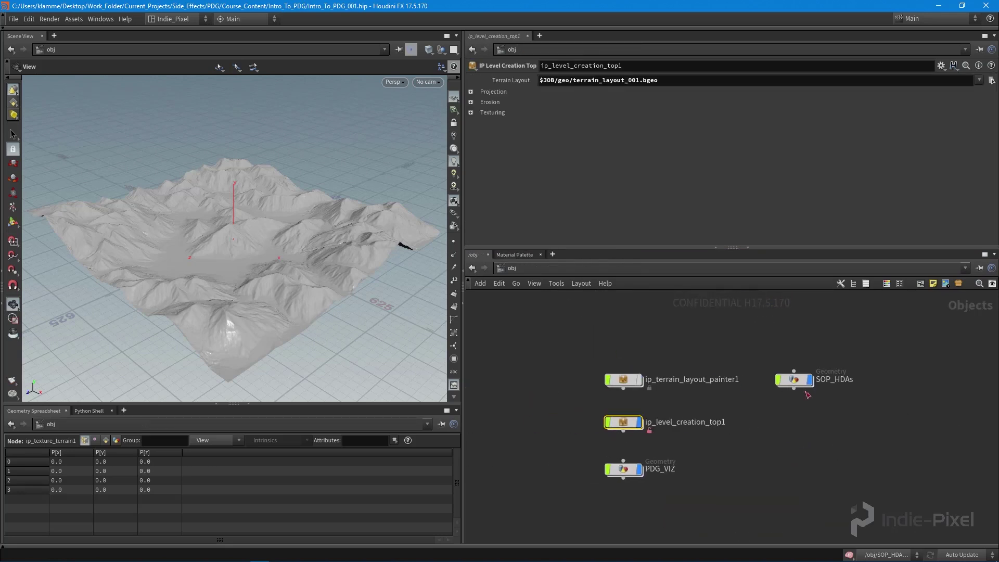
pyautogui.hotkey('ctrl', 's')
# Step: Duplicate the file3 node inside the SOP_HDAs geometry network, placing the copy beside the texture terrain branch
pyautogui.doubleClick(795, 383)
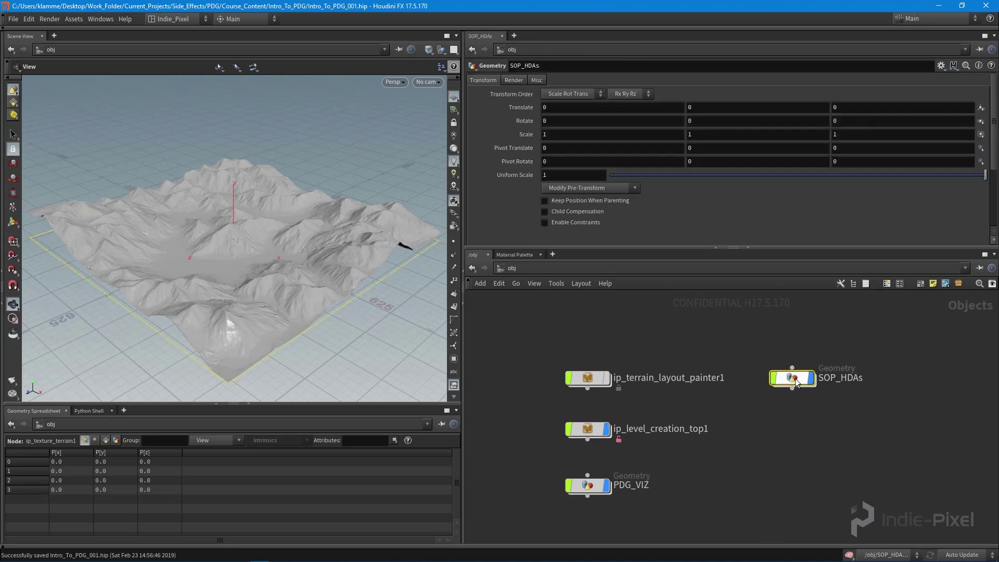
pyautogui.scroll(2, 661, 379)
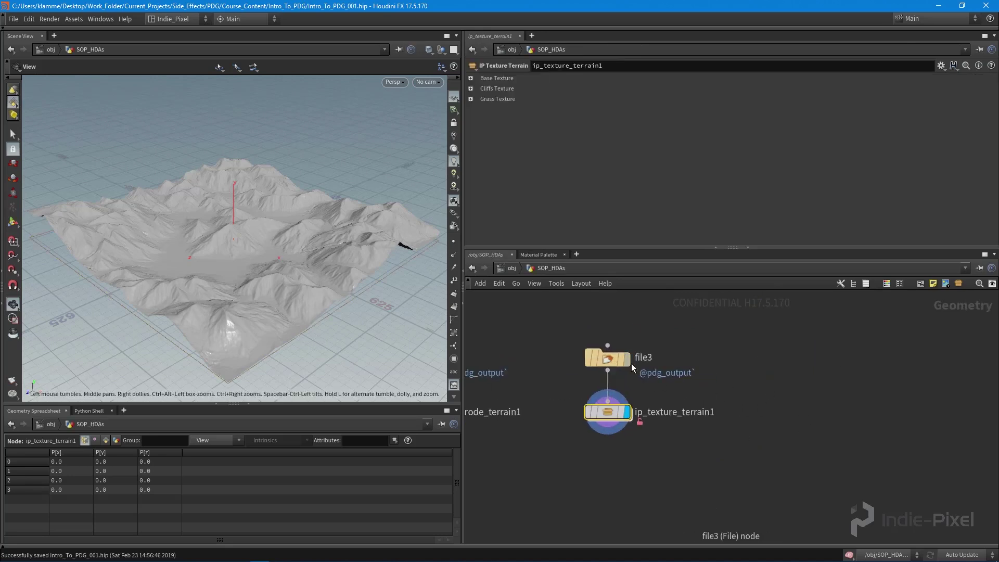
pyautogui.keyDown('alt'); pyautogui.moveTo(631, 363); pyautogui.dragTo(796, 360); pyautogui.keyUp('alt')
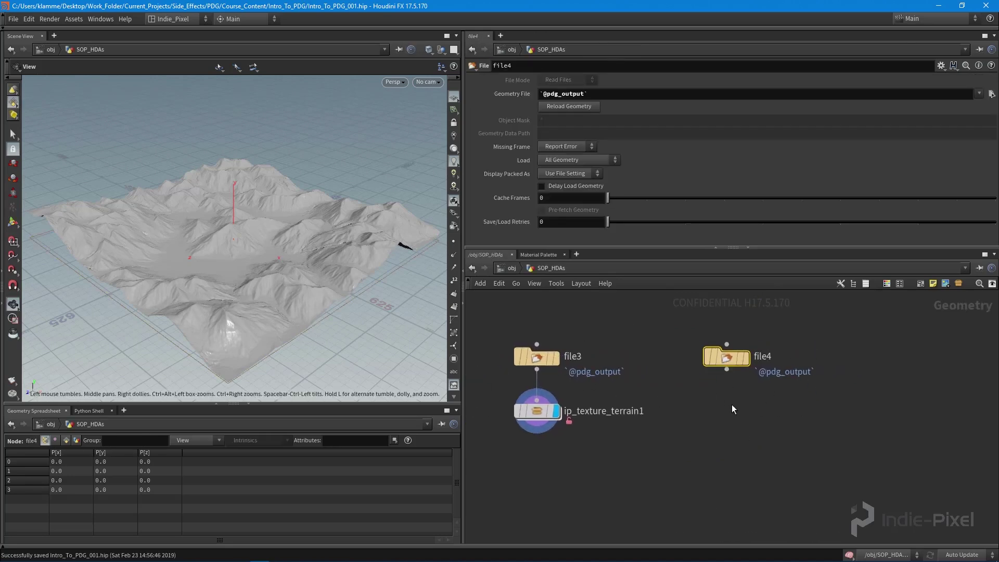
# Step: Review the texture_terrain processor's settings and the node chain inside ip_level_creation_top1's TOP network
pyautogui.press('u')
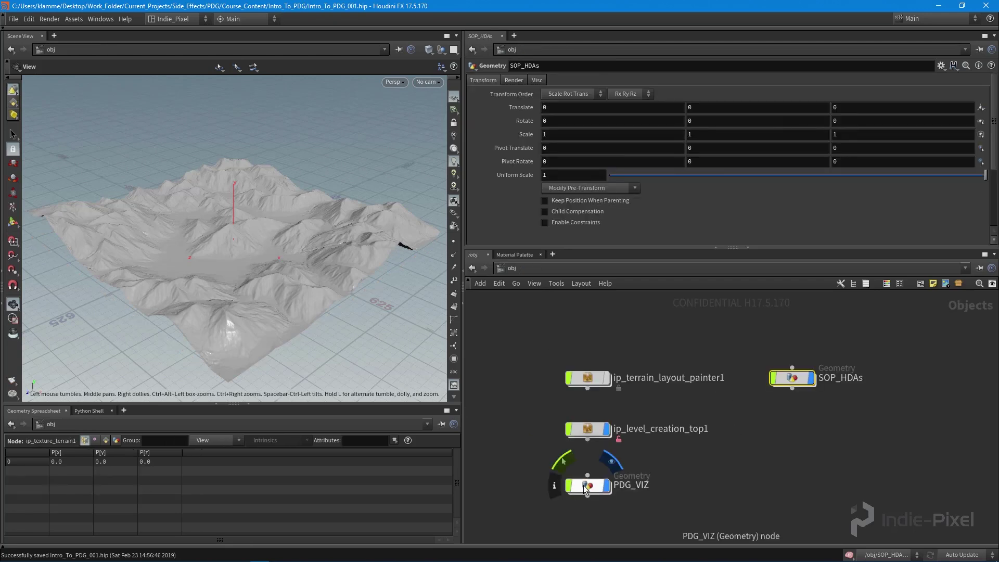
pyautogui.doubleClick(585, 431)
pyautogui.doubleClick(700, 387)
pyautogui.scroll(3, 648, 440)
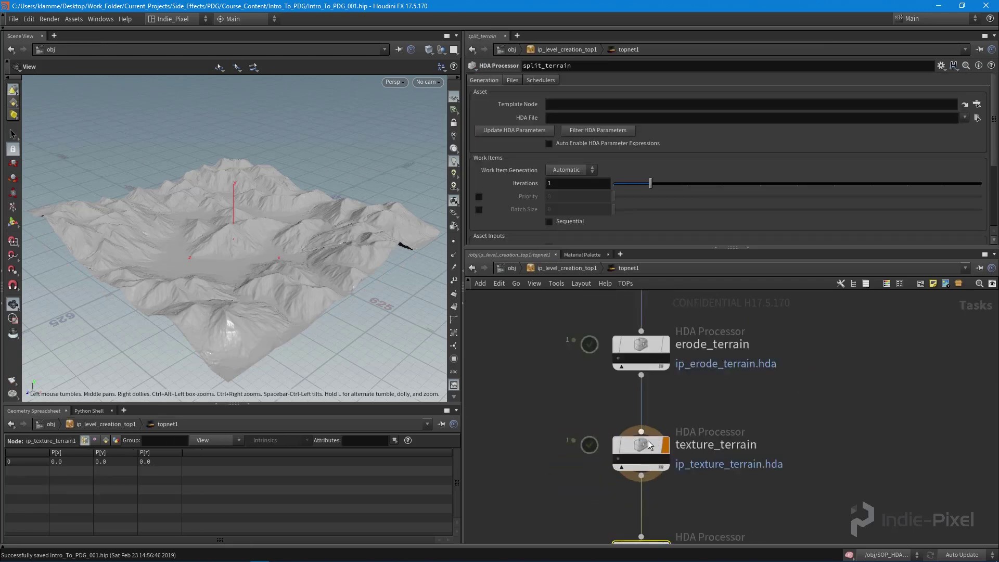
pyautogui.click(632, 450)
pyautogui.scroll(-6, 752, 450)
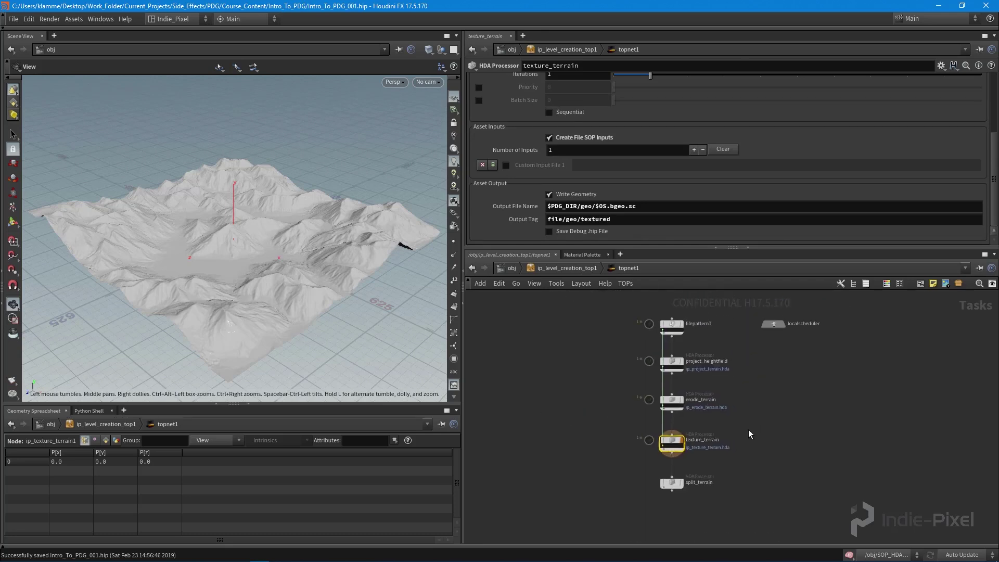
# Step: Add a HeightField Tile Split node below file4 in SOP_HDAs, wire file4 into its input and display it
pyautogui.press('u')
pyautogui.press('u')
pyautogui.doubleClick(791, 376)
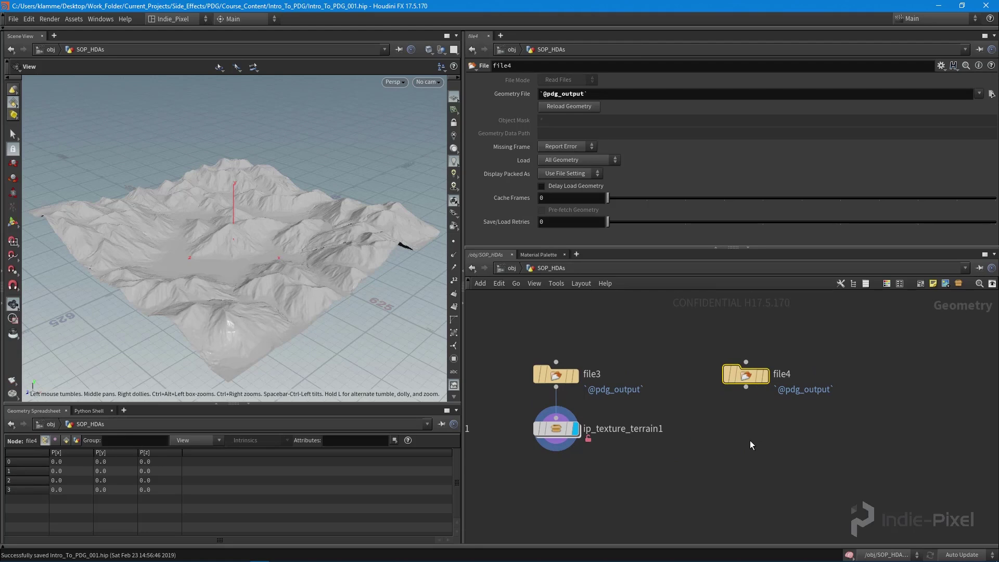
pyautogui.press('Tab')
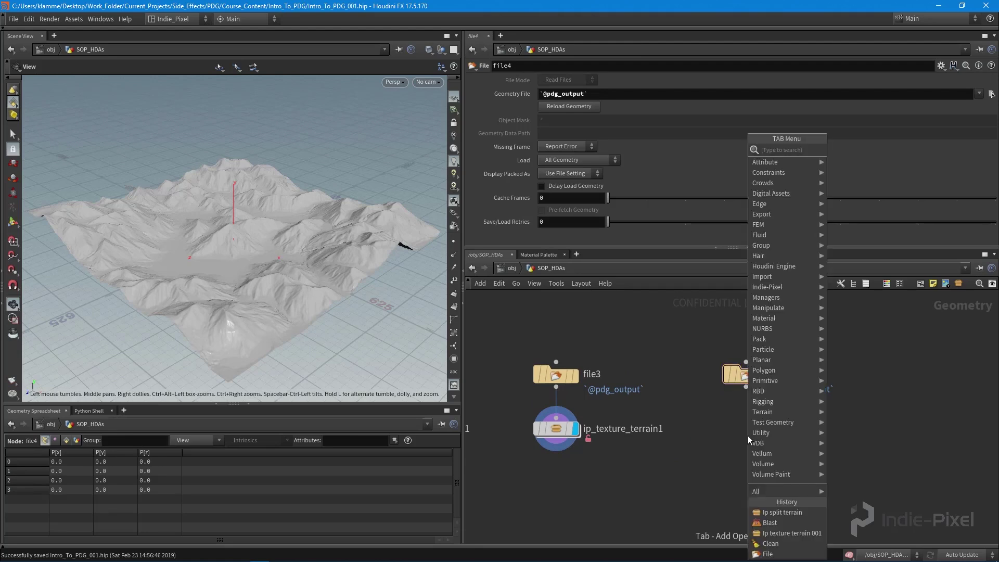
pyautogui.write('split')
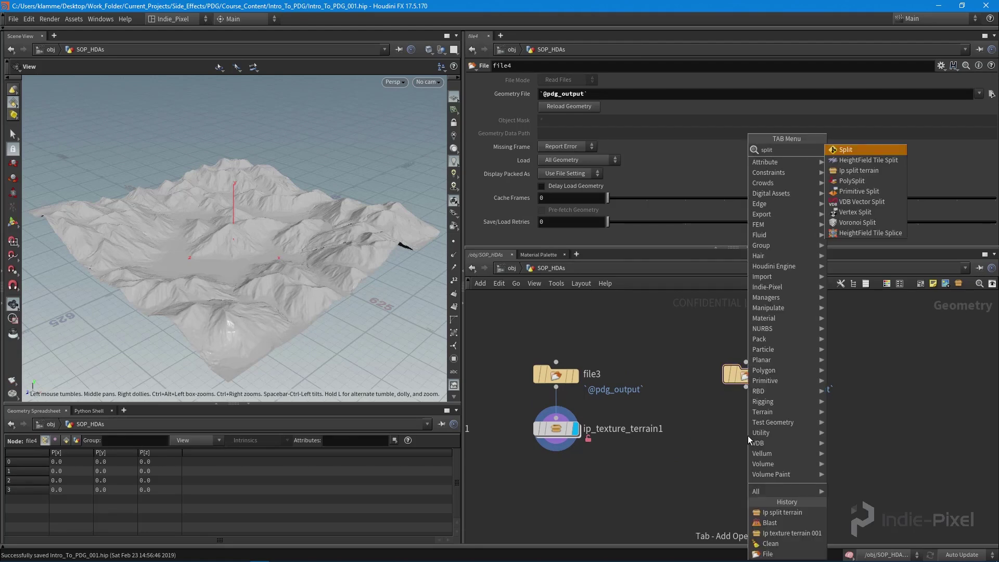
pyautogui.click(863, 170)
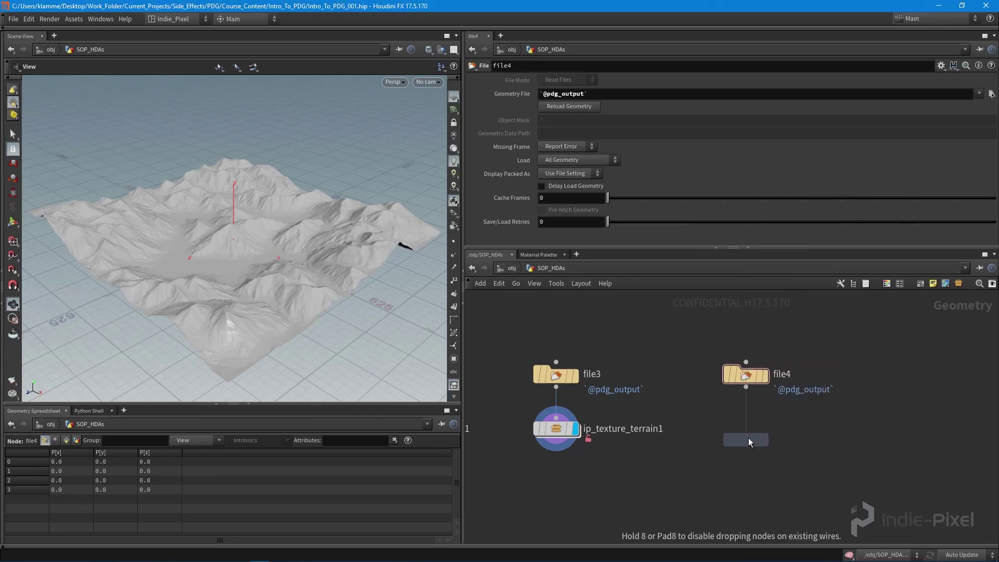
pyautogui.click(749, 442)
pyautogui.scroll(3, 829, 392)
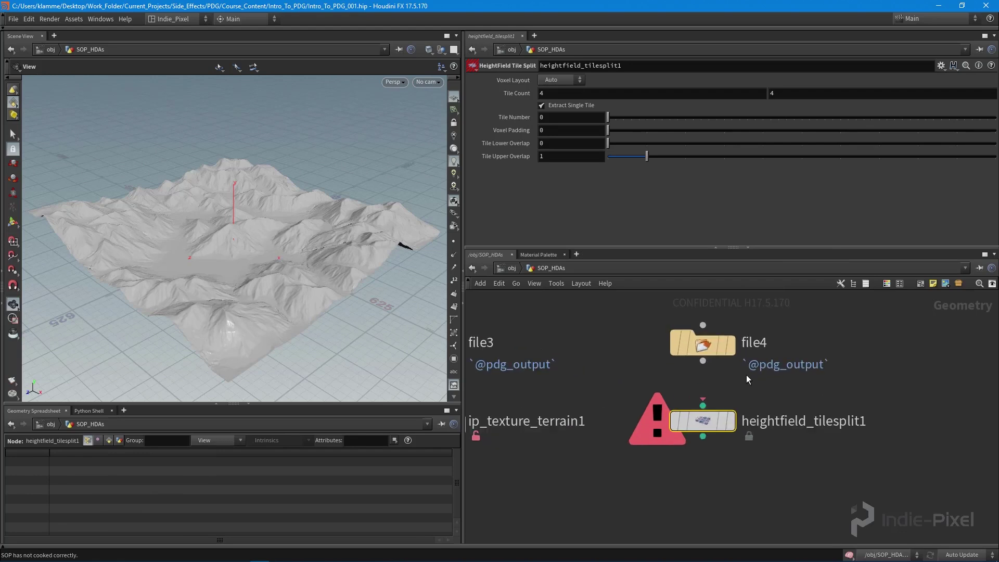
pyautogui.moveTo(703, 404); pyautogui.dragTo(703, 360)
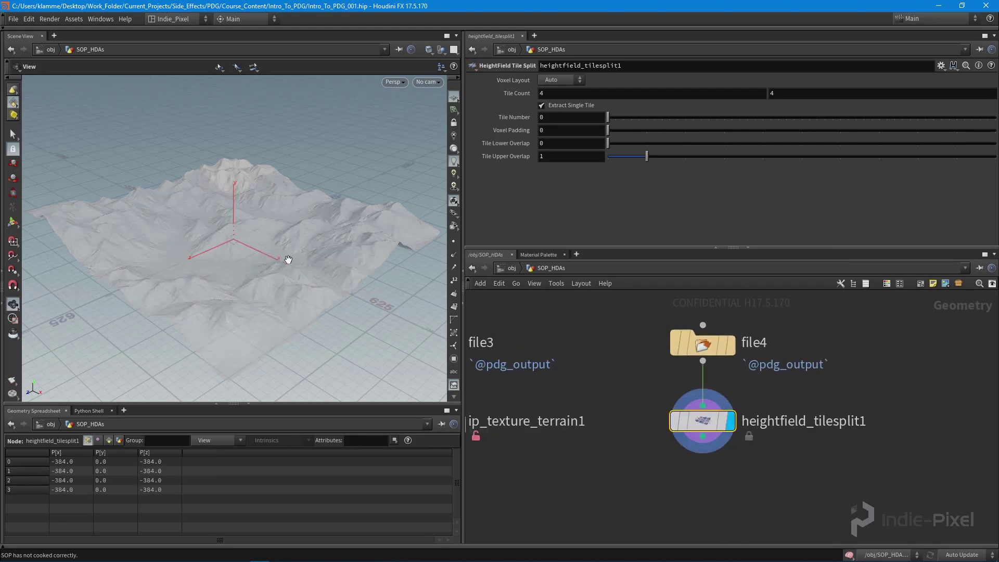
# Step: Link the tile split's second Tile Count value to the first one with a relative reference
pyautogui.moveTo(288, 259); pyautogui.dragTo(265, 263)
pyautogui.moveTo(167, 286); pyautogui.dragTo(260, 296)
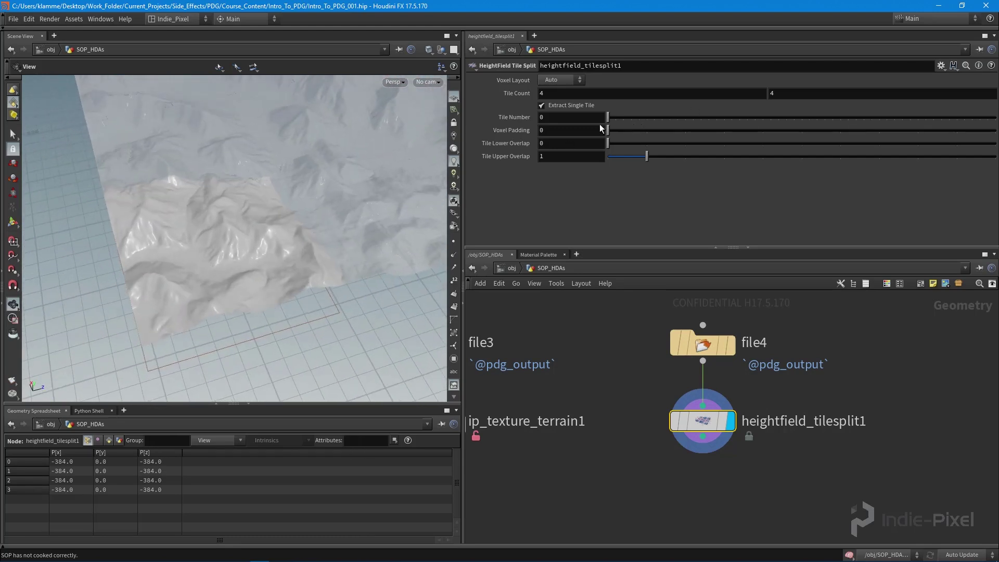
pyautogui.moveTo(374, 156); pyautogui.dragTo(312, 115)
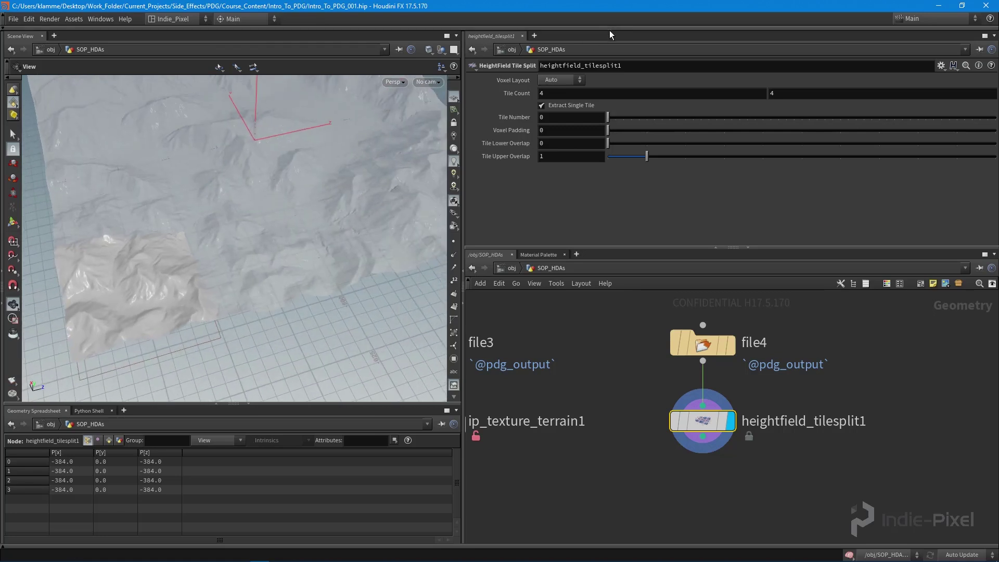
pyautogui.rightClick(555, 93)
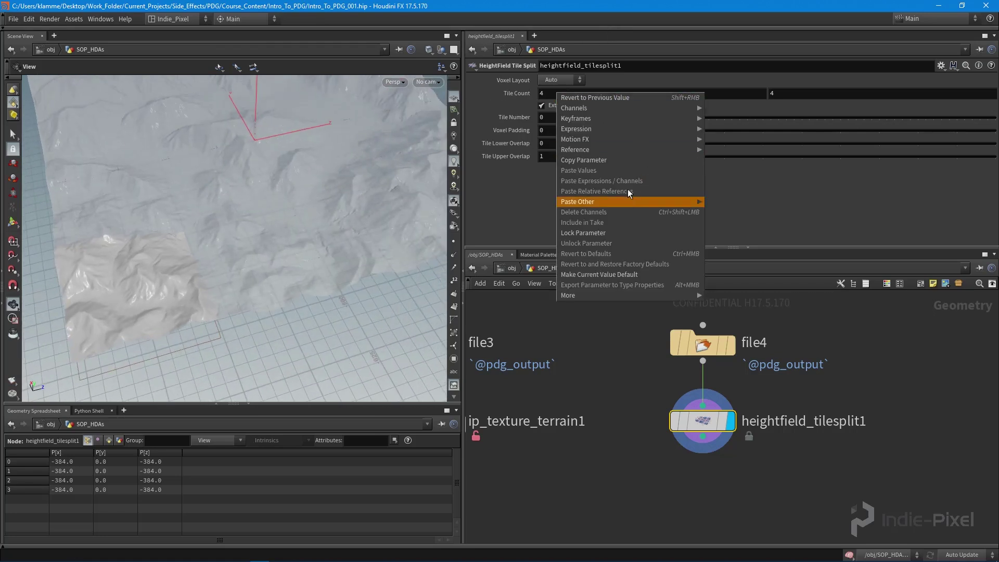
pyautogui.click(598, 161)
pyautogui.rightClick(806, 95)
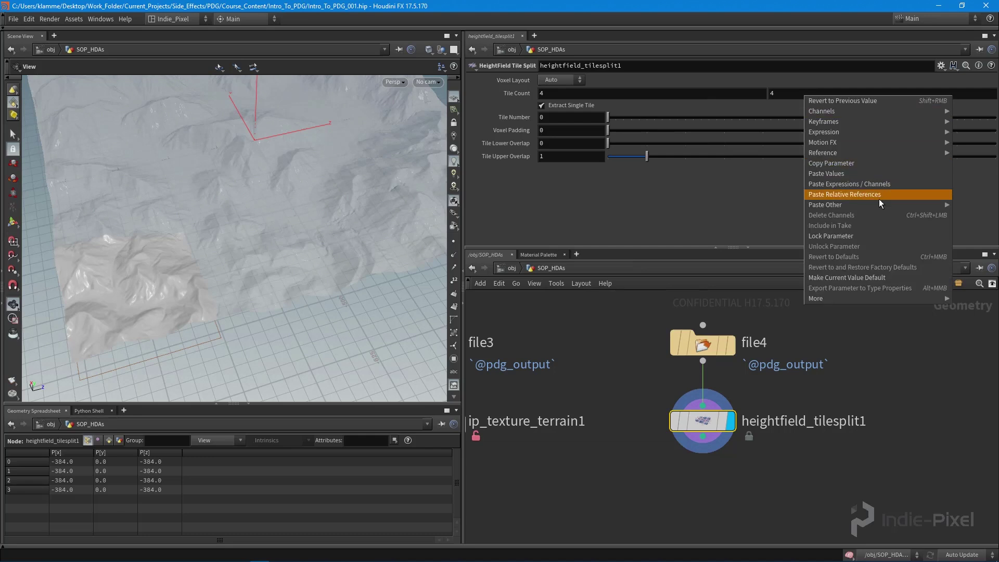
pyautogui.click(872, 195)
# Step: Try a Tile Count of 2, preview different tile numbers, and set the count back to 4
pyautogui.click(589, 96)
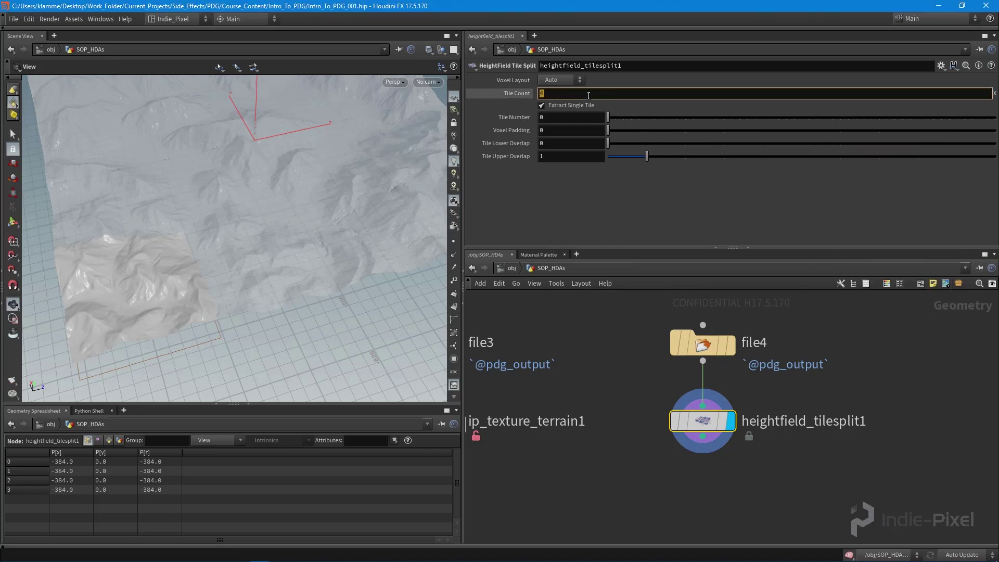
pyautogui.press('Return')
pyautogui.moveTo(289, 189); pyautogui.dragTo(263, 216)
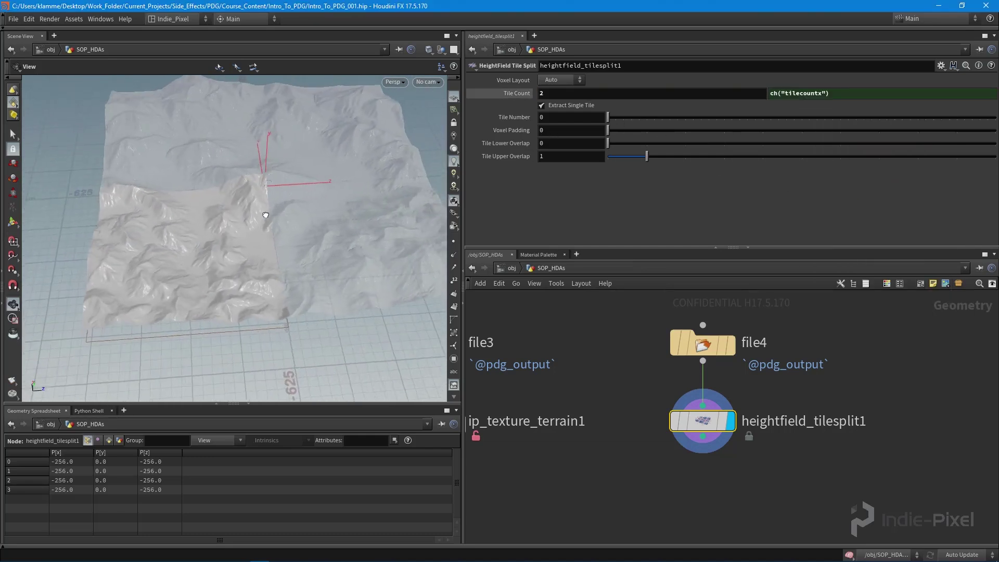
pyautogui.moveTo(606, 117)
pyautogui.mouseDown()
pyautogui.moveTo(633, 124)
pyautogui.moveTo(608, 124)
pyautogui.mouseUp()
pyautogui.click(580, 95)
pyautogui.write('4')
pyautogui.press('Return')
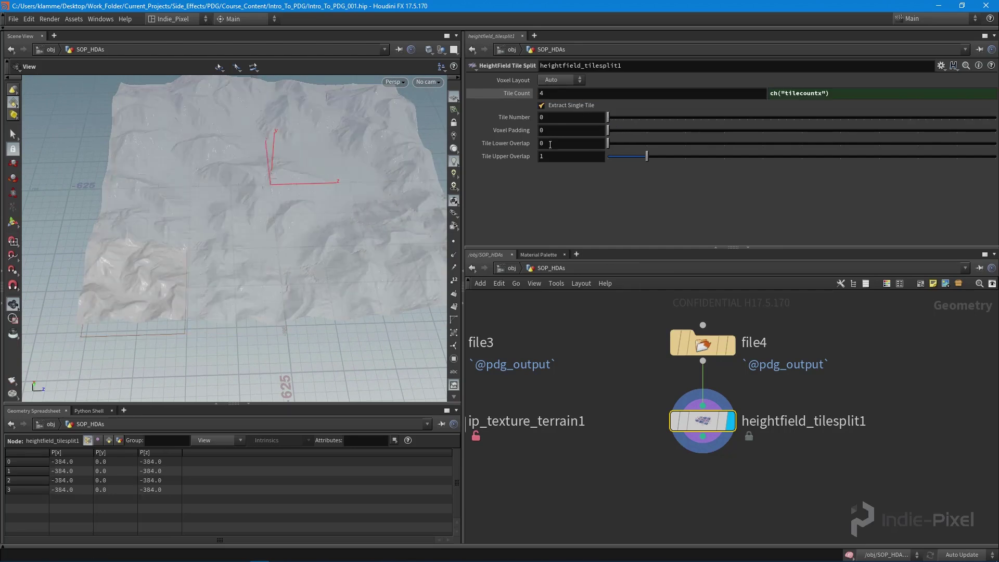
# Step: Step through the Tile Number values and inspect the extracted terrain tiles from several angles
pyautogui.moveTo(253, 264); pyautogui.dragTo(281, 245)
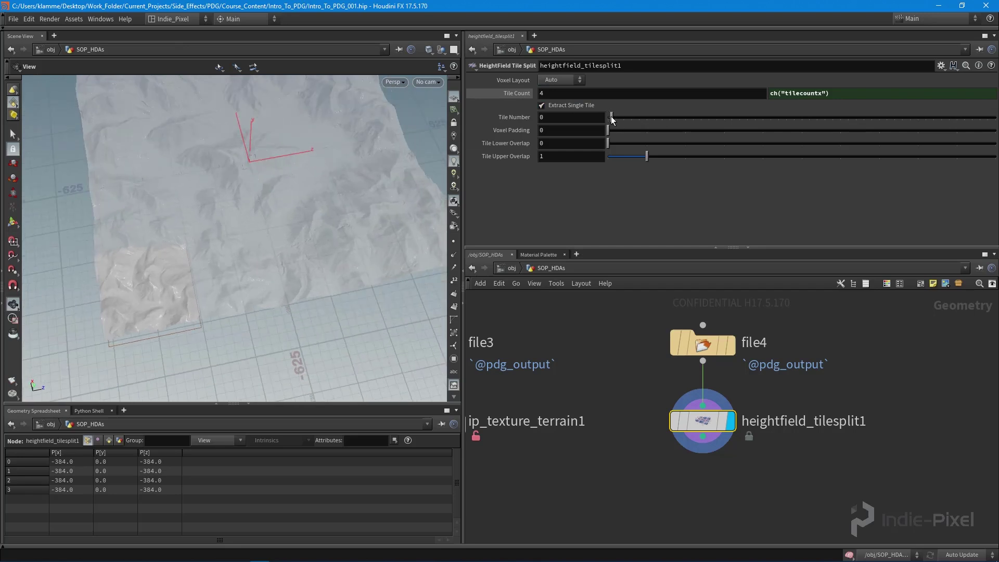
pyautogui.moveTo(611, 118)
pyautogui.mouseDown()
pyautogui.moveTo(652, 113)
pyautogui.moveTo(598, 114)
pyautogui.mouseUp()
pyautogui.moveTo(187, 244); pyautogui.dragTo(260, 216)
pyautogui.moveTo(260, 217); pyautogui.dragTo(829, 351, button='right')
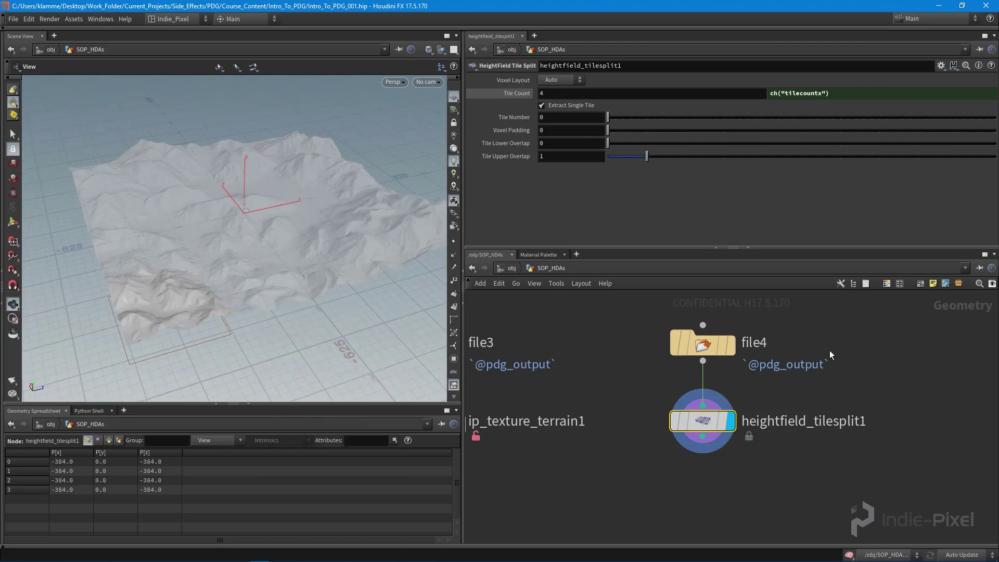
# Step: Collapse the HeightField Tile Split node into a subnetwork and name it ip_split_terrain
pyautogui.moveTo(798, 248); pyautogui.dragTo(798, 214)
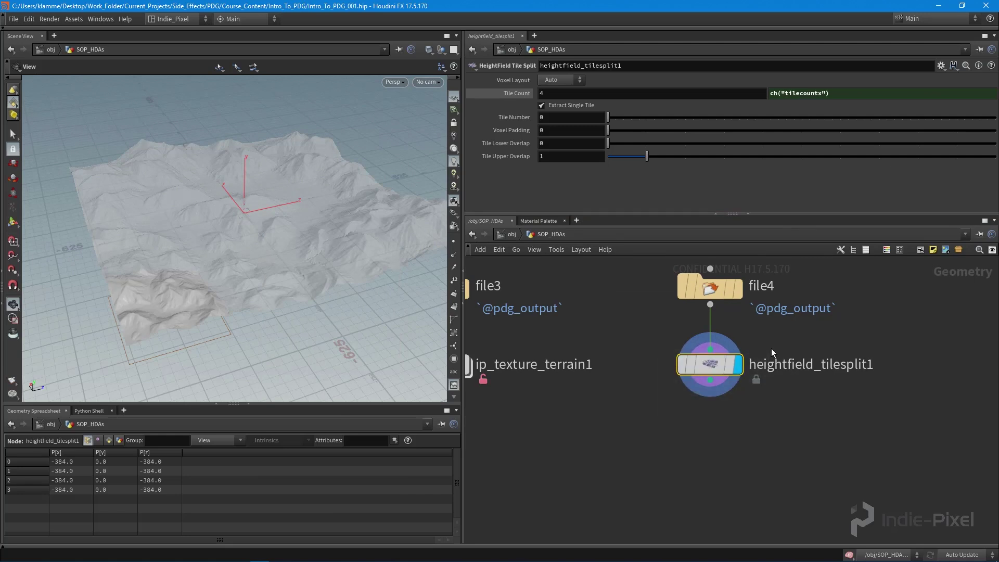
pyautogui.hotkey('shift', 'c')
pyautogui.rightClick(709, 367)
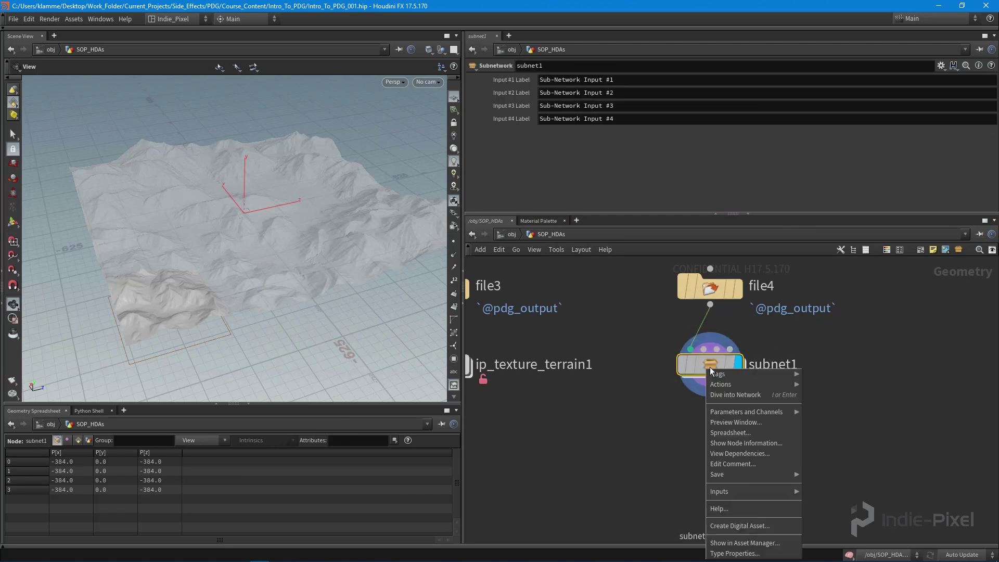
pyautogui.press('Escape')
pyautogui.doubleClick(775, 364)
pyautogui.doubleClick(776, 365)
pyautogui.write('ip')
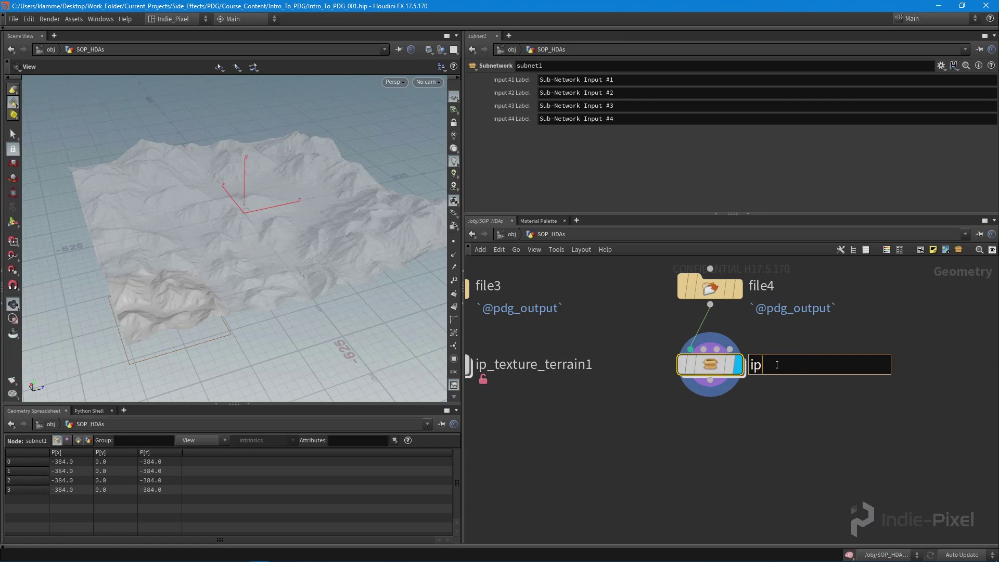
pyautogui.write('_split_terrain')
pyautogui.press('Return')
# Step: Start a digital asset from the ip_split_terrain subnetwork and remove the username prefix from its operator name
pyautogui.rightClick(715, 361)
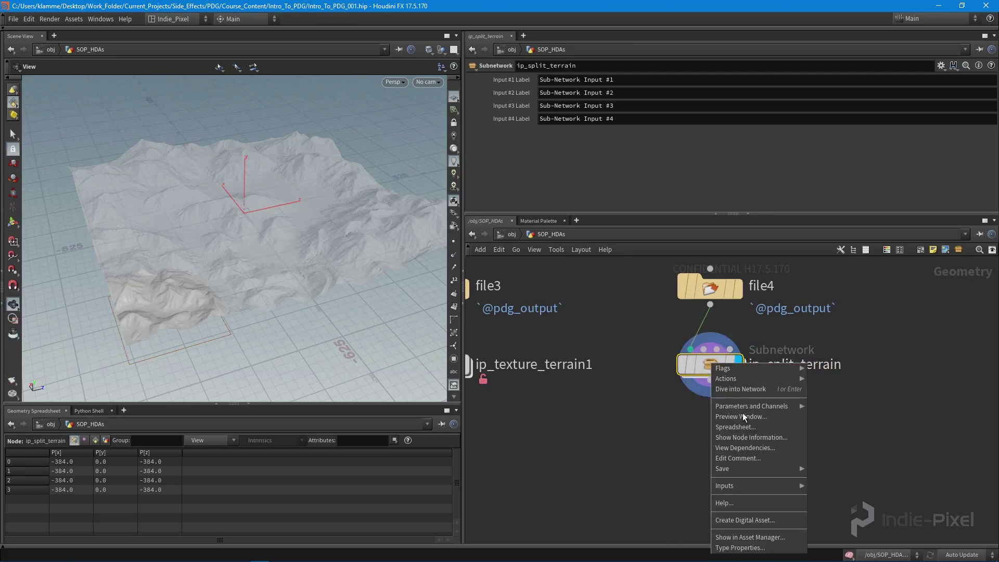
pyautogui.click(748, 522)
pyautogui.moveTo(737, 469); pyautogui.dragTo(350, 314)
pyautogui.moveTo(324, 350); pyautogui.dragTo(276, 351)
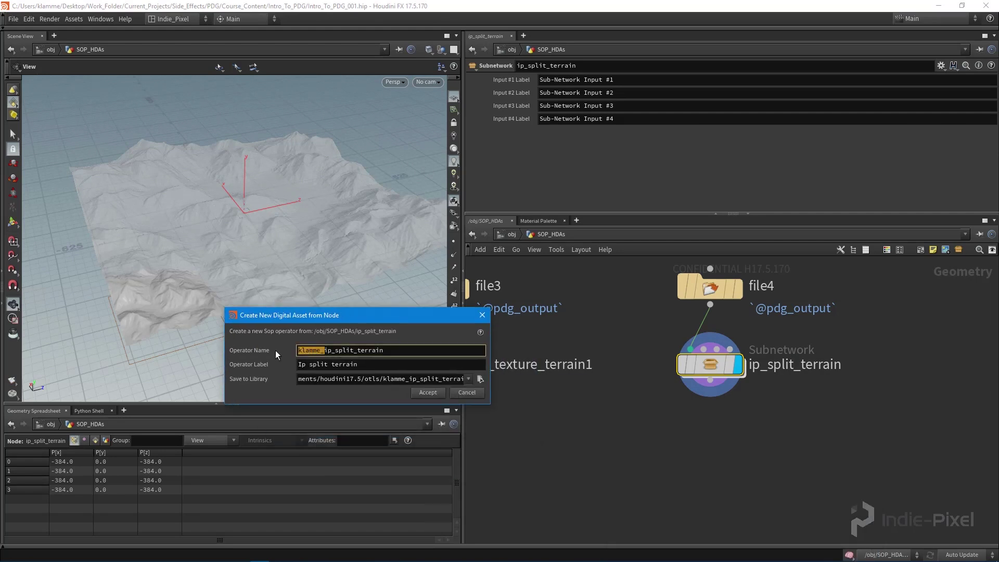
pyautogui.press('BackSpace')
# Step: Change the new asset's operator label to IP Split Terrain
pyautogui.click(383, 367)
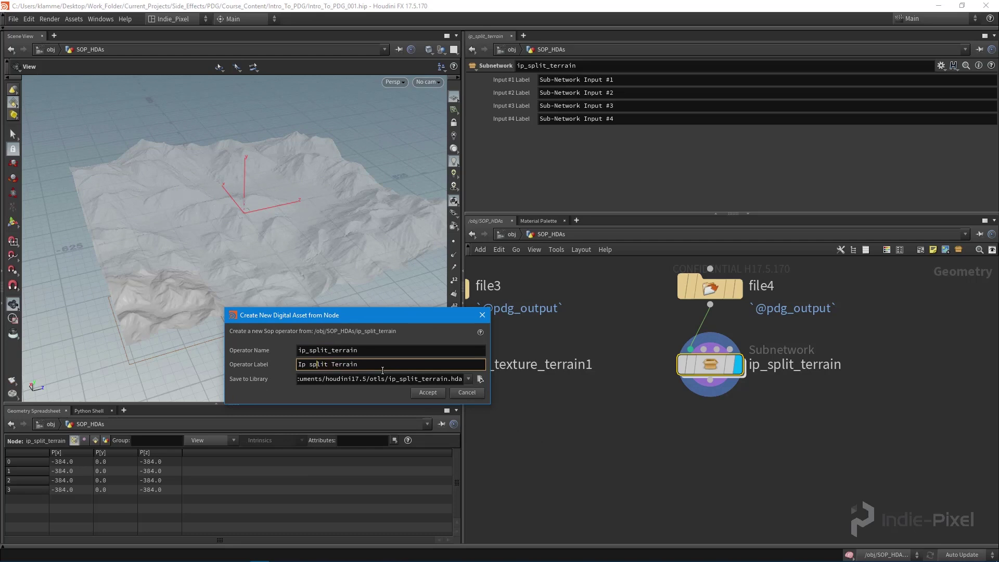
pyautogui.press('Left')
pyautogui.press('BackSpace')
pyautogui.write('S')
pyautogui.press('Left')
pyautogui.press('Left')
pyautogui.press('BackSpace')
pyautogui.write('P')
# Step: Set the asset's library file to $JOB/hda/ip_split_terrain.hda and create the digital asset
pyautogui.click(480, 379)
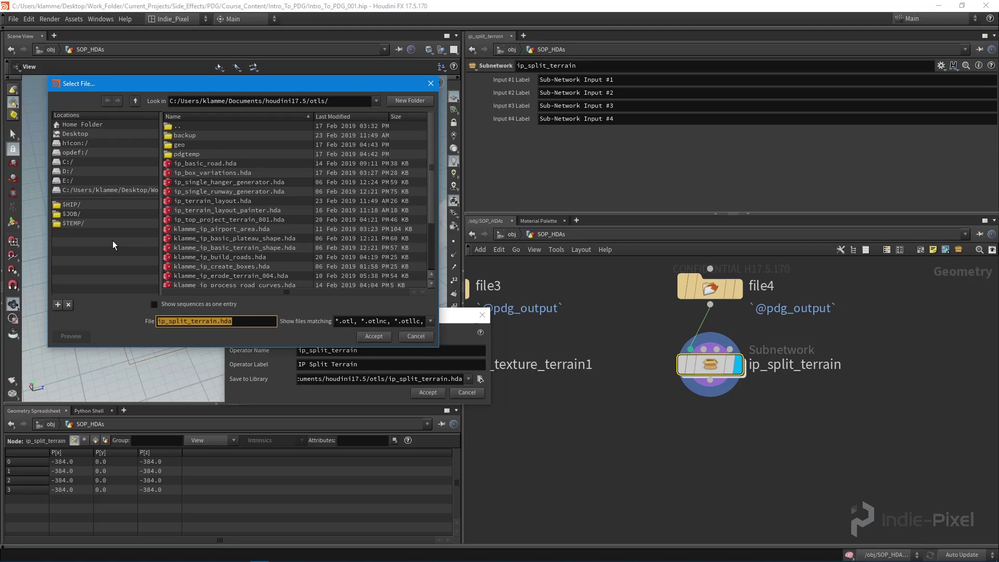
pyautogui.click(73, 213)
pyautogui.doubleClick(176, 155)
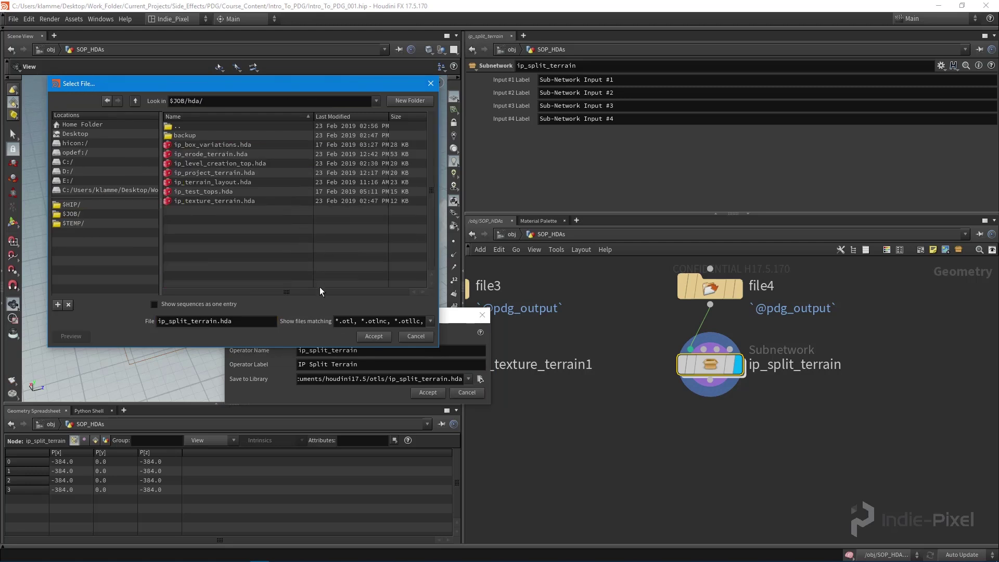
pyautogui.click(374, 336)
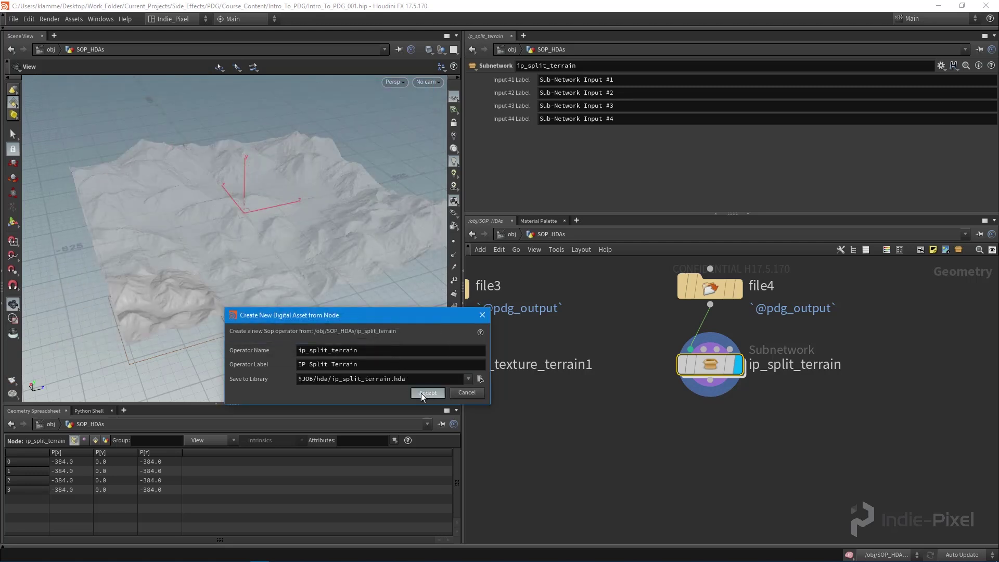
pyautogui.click(422, 392)
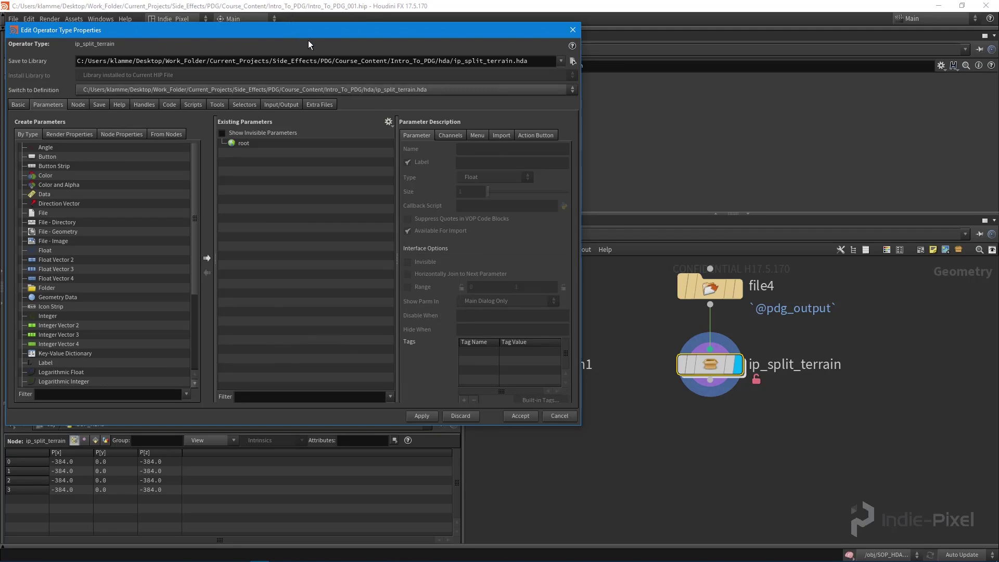
# Step: Promote Tile Count X and Tile Number from heightfield_tilesplit1 to the asset's parameter interface and accept the type properties
pyautogui.moveTo(308, 39); pyautogui.dragTo(318, 53)
pyautogui.doubleClick(720, 370)
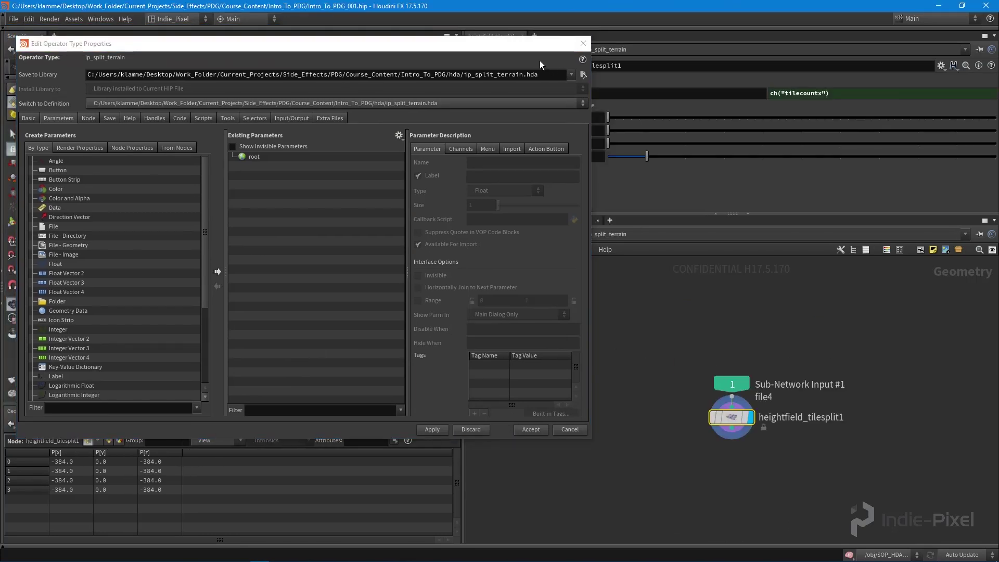
pyautogui.moveTo(510, 42); pyautogui.dragTo(406, 39)
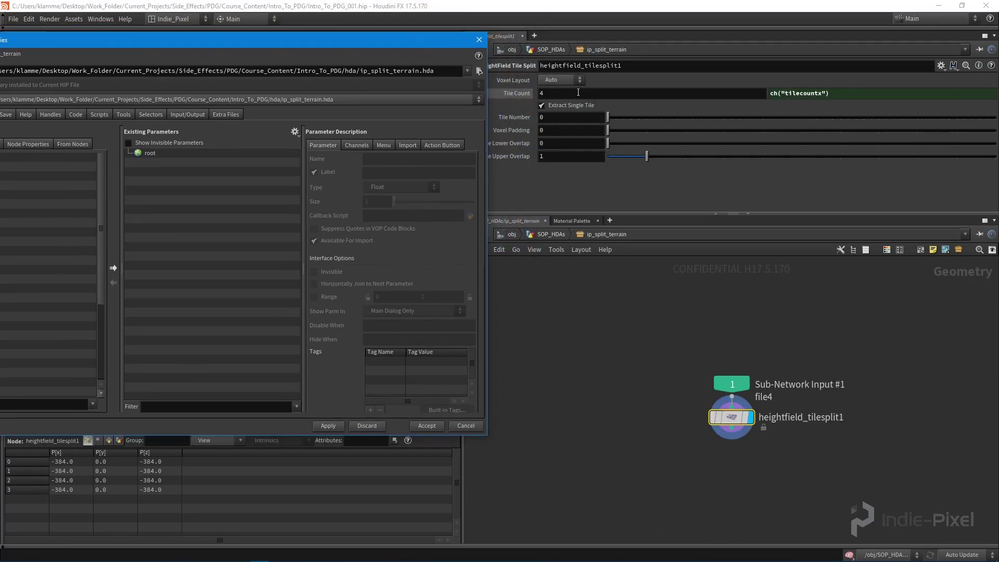
pyautogui.moveTo(222, 47)
pyautogui.mouseDown()
pyautogui.moveTo(270, 51)
pyautogui.moveTo(230, 44)
pyautogui.mouseUp()
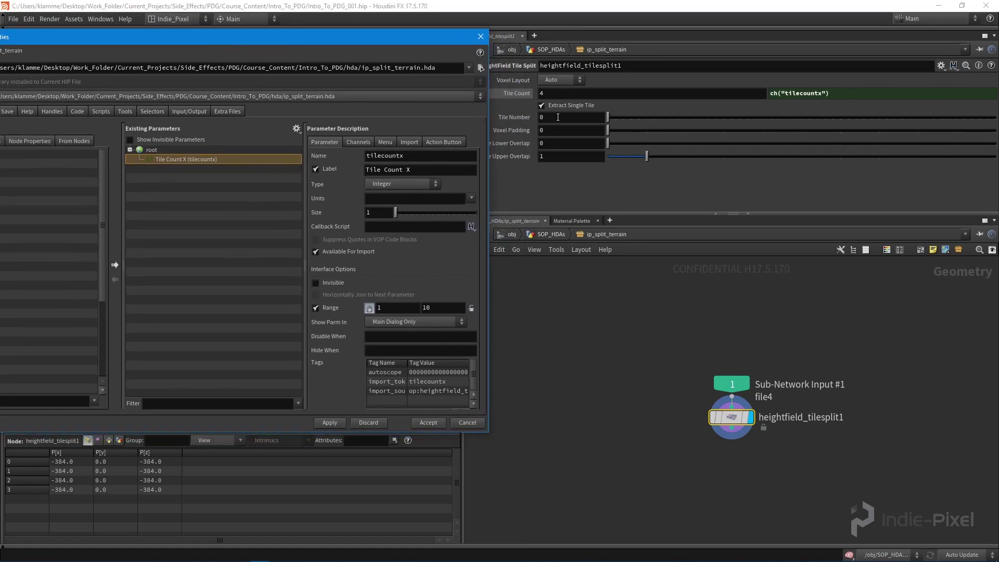
pyautogui.moveTo(515, 117); pyautogui.dragTo(175, 189)
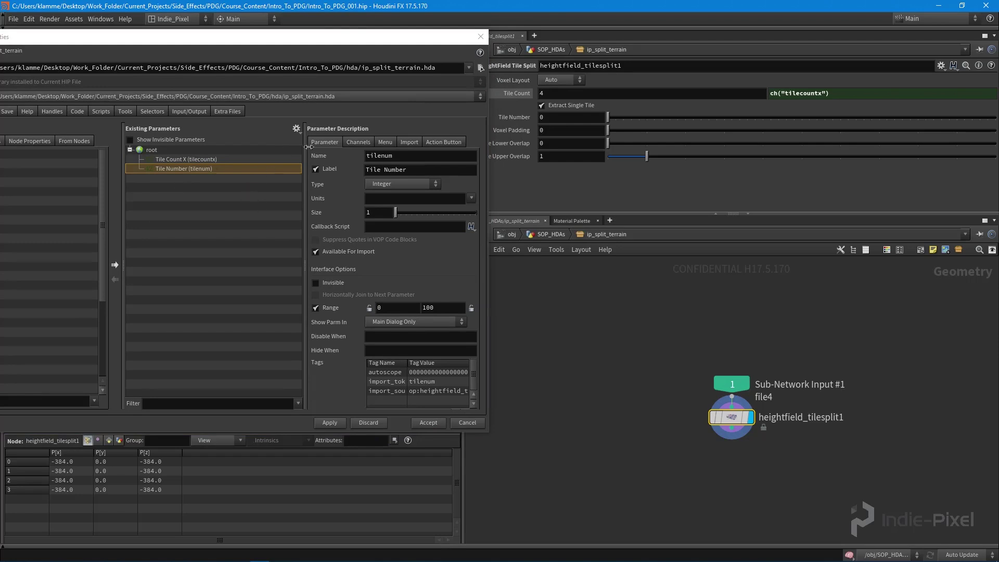
pyautogui.moveTo(280, 45); pyautogui.dragTo(442, 67)
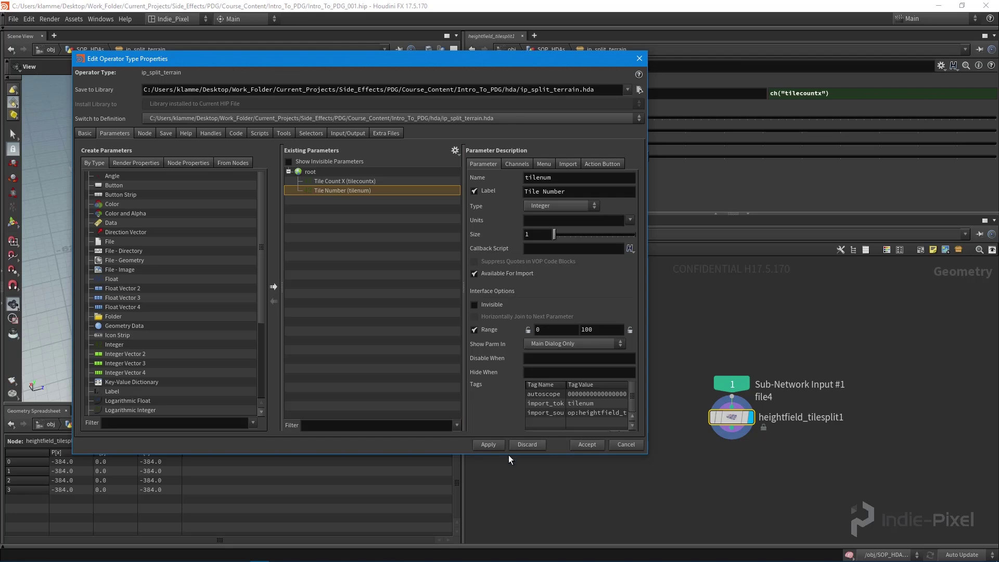
pyautogui.click(488, 445)
pyautogui.click(576, 444)
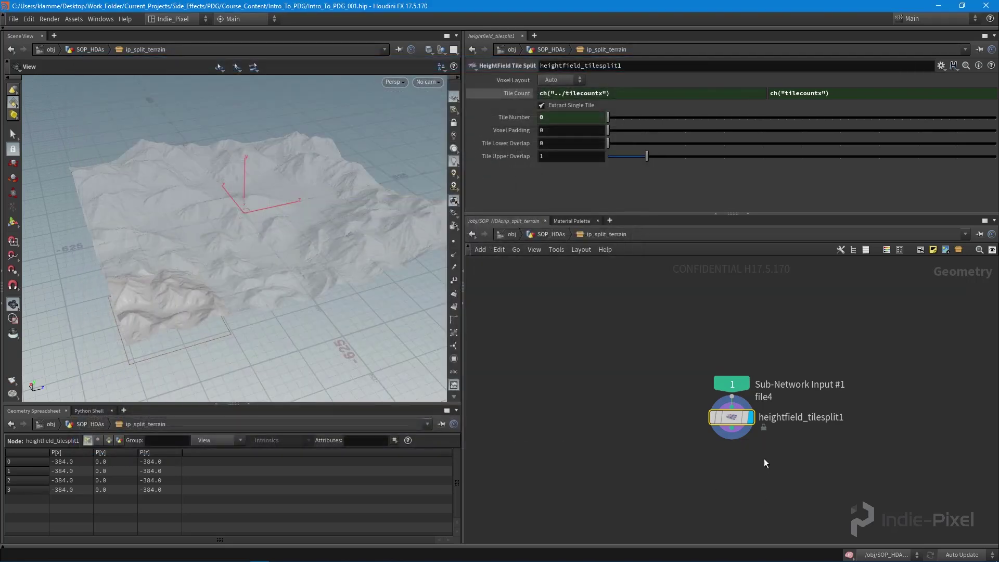
# Step: Add a Null after heightfield_tilesplit1, name it OUT_SPLIT_TERRAIN, and make it the displayed node
pyautogui.press('Tab')
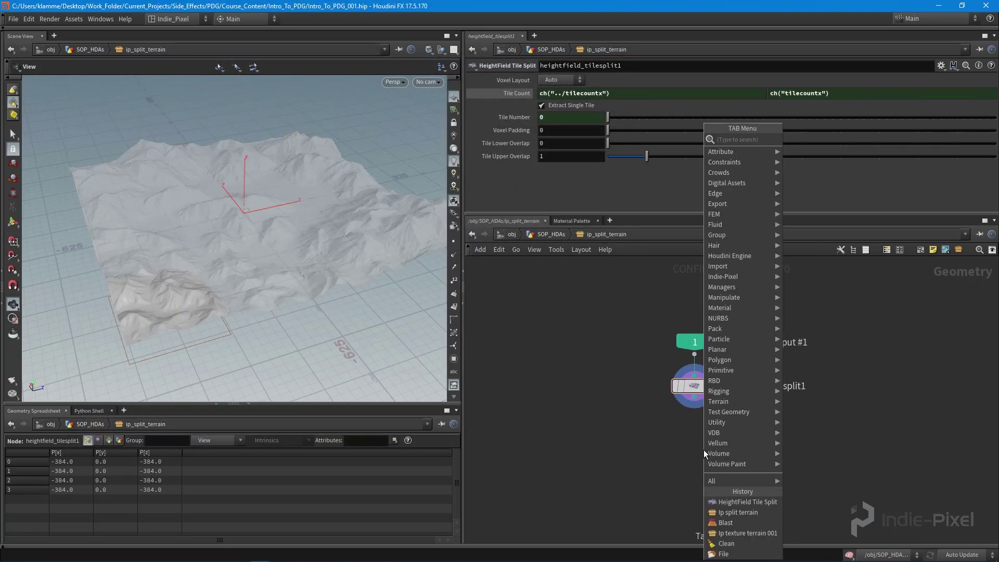
pyautogui.write('nul')
pyautogui.press('Return')
pyautogui.click(695, 449)
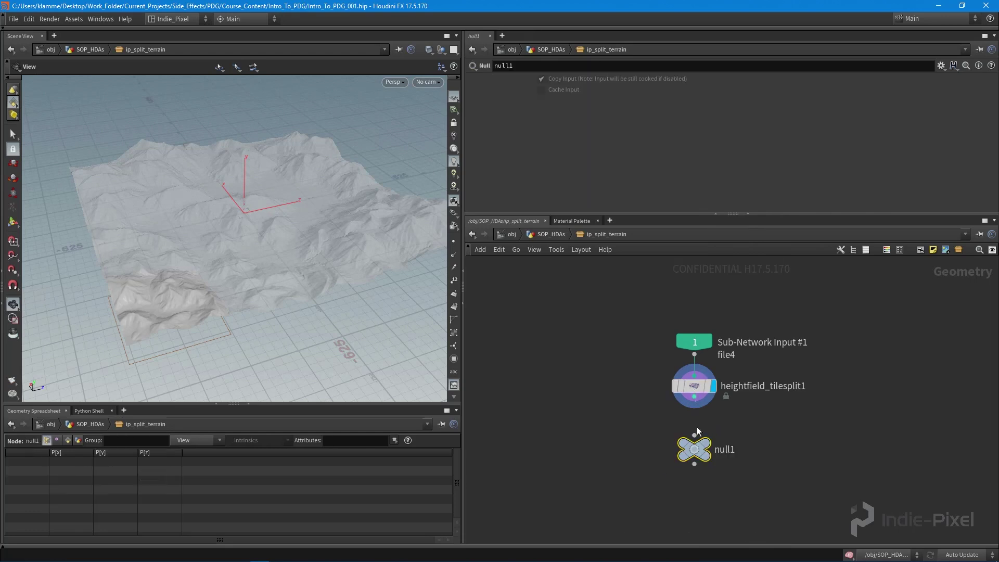
pyautogui.doubleClick(730, 453)
pyautogui.write('OUT')
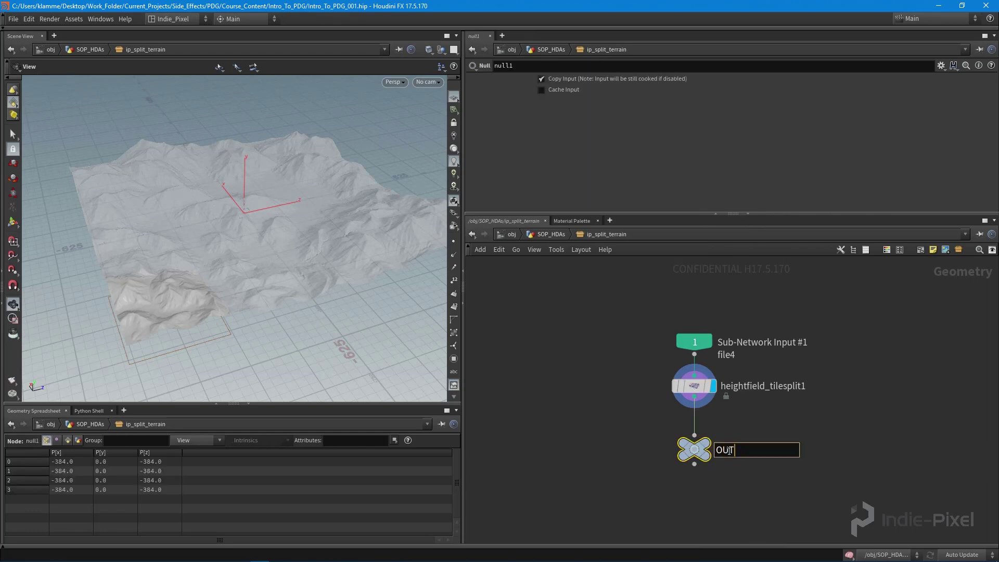
pyautogui.write('_SPLIT_TERRAIN')
pyautogui.press('Return')
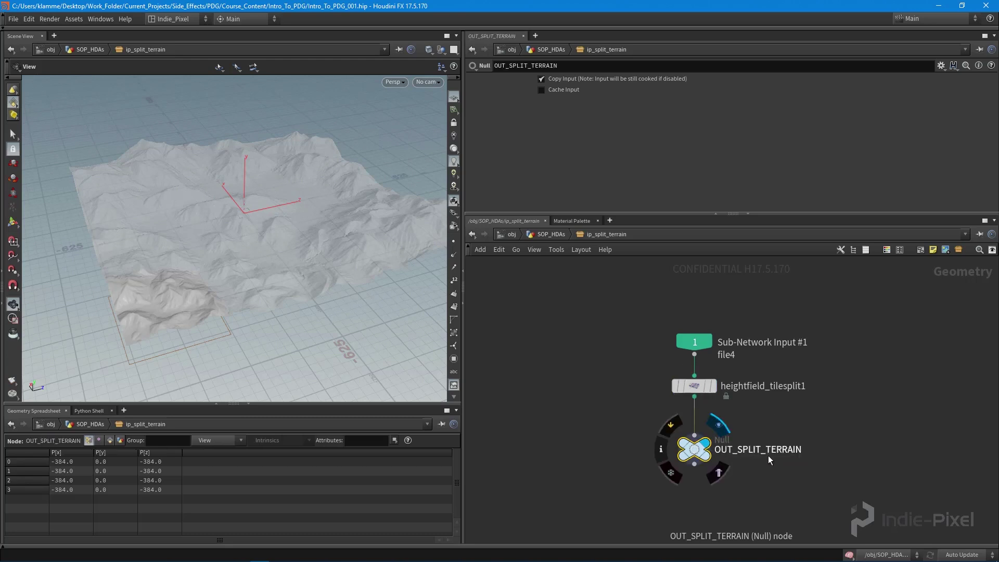
# Step: Return to the SOP_HDAs level and save the ip_split_terrain node type
pyautogui.press('u')
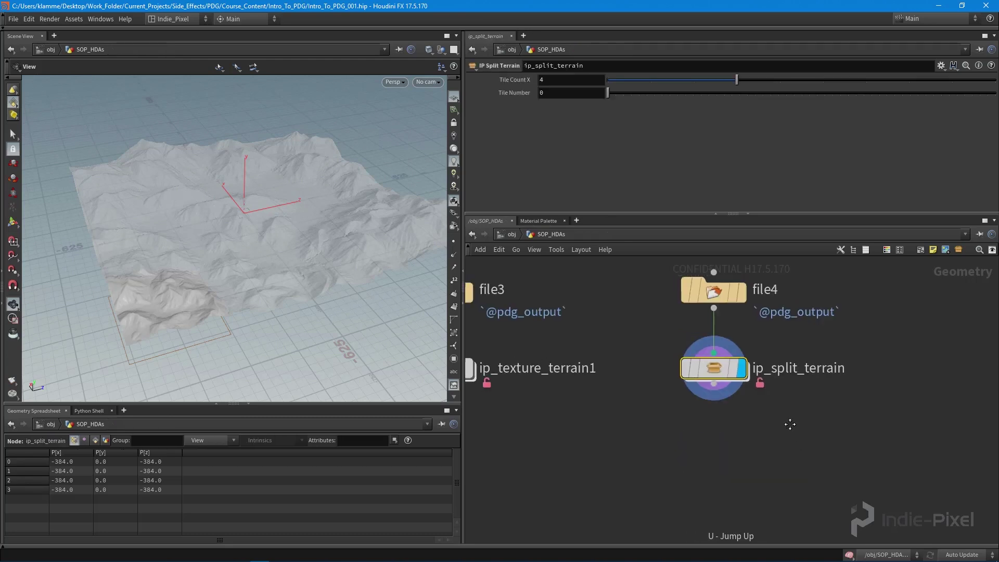
pyautogui.rightClick(727, 387)
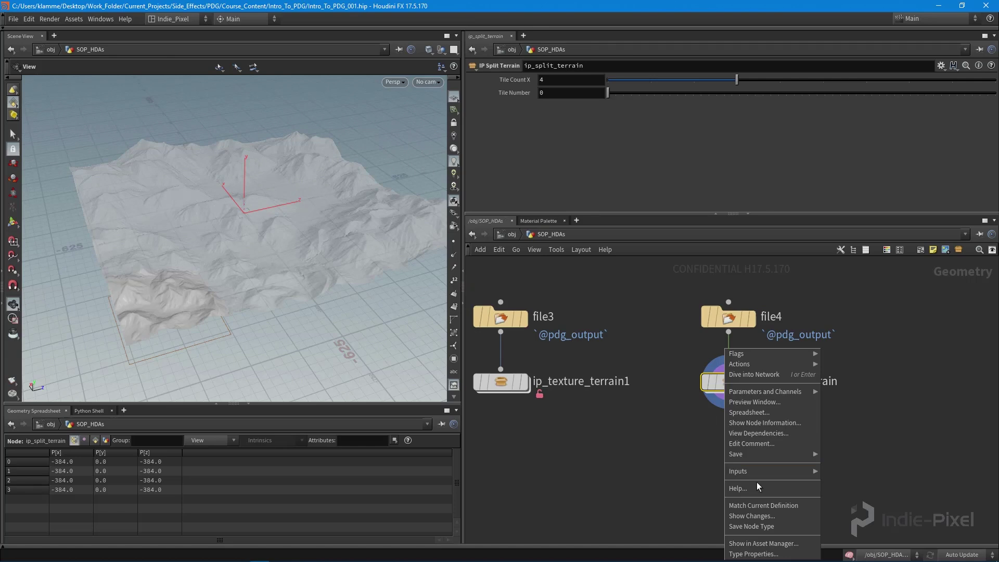
pyautogui.click(752, 526)
# Step: In topnet1 of ip_level_creation_top1, load ip_split_terrain.hda from $JOB/hda as the HDA file of the split_terrain processor
pyautogui.press('u')
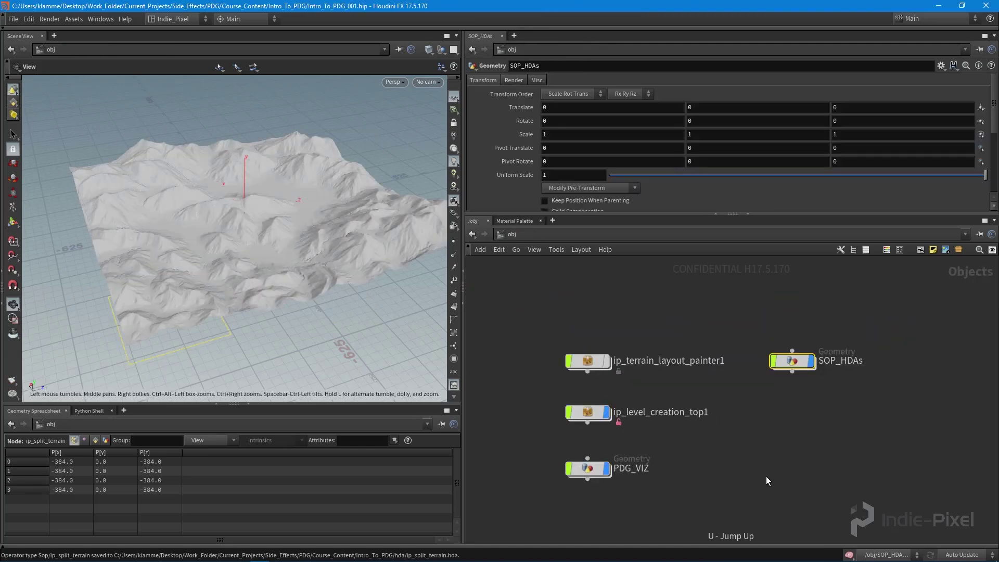
pyautogui.doubleClick(588, 413)
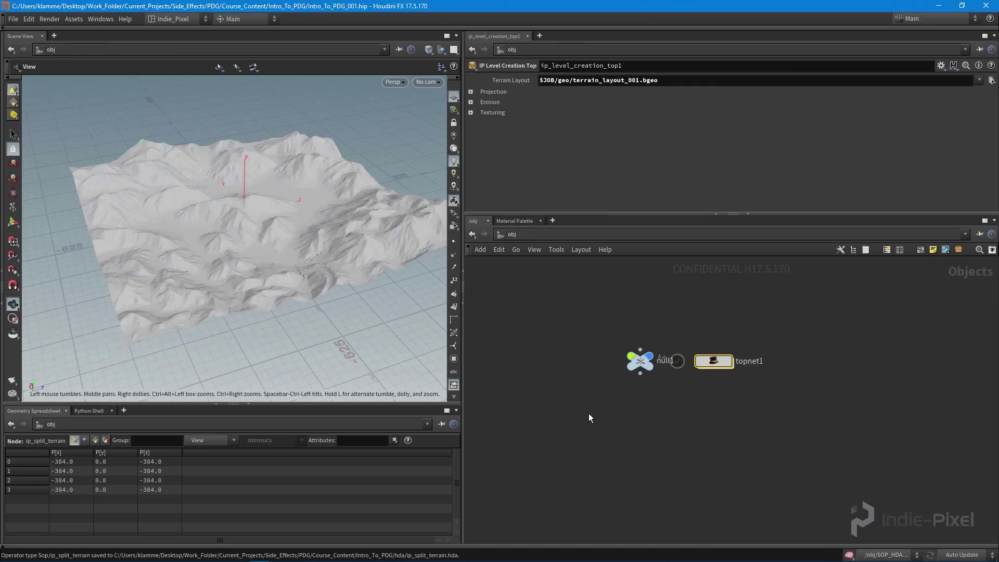
pyautogui.doubleClick(713, 358)
pyautogui.scroll(4, 676, 466)
pyautogui.click(671, 465)
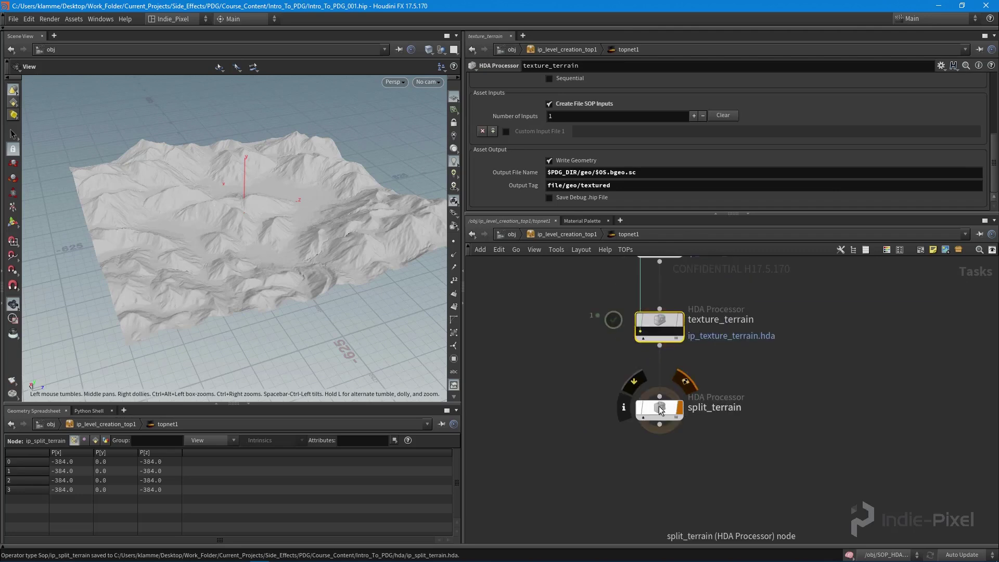
pyautogui.moveTo(801, 359); pyautogui.dragTo(795, 390, button='middle')
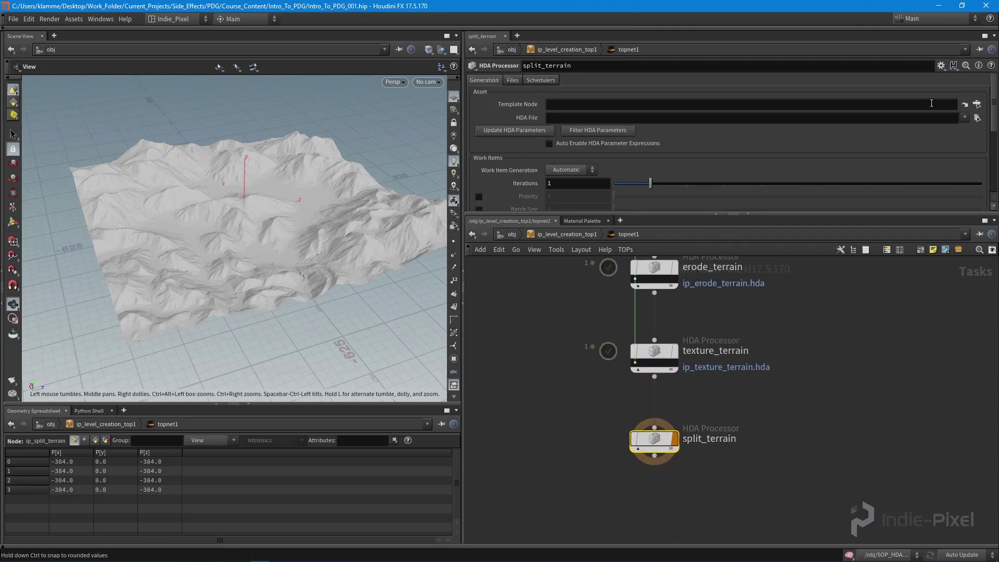
pyautogui.click(977, 117)
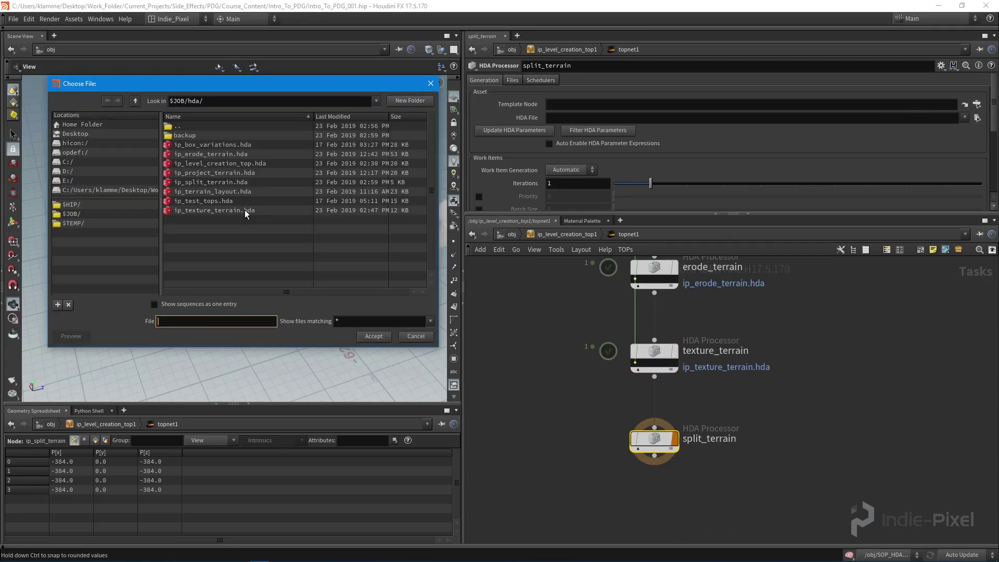
pyautogui.doubleClick(211, 182)
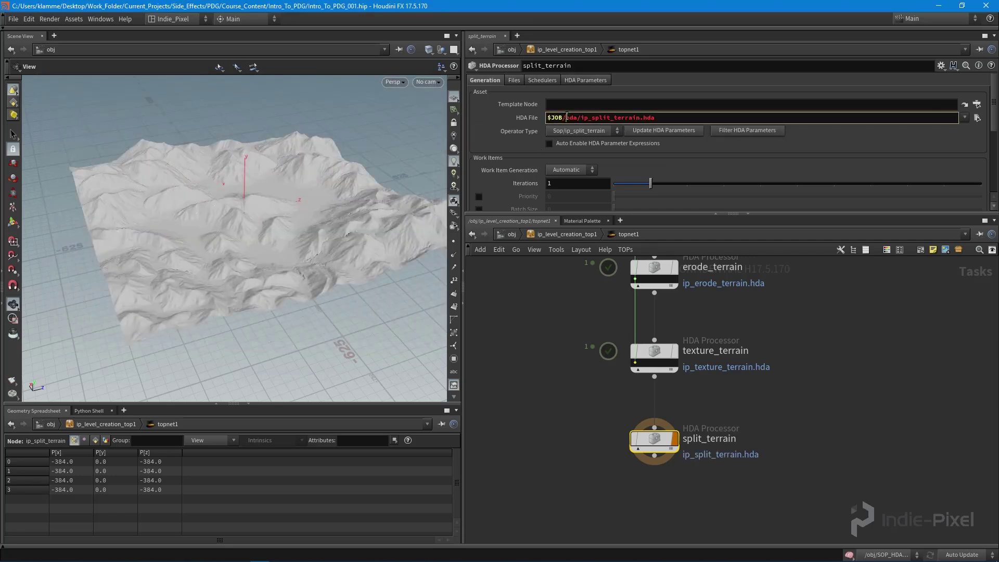
# Step: Replace $JOB with $PDG_DIR in split_terrain's HDA file path so it reads $PDG_DIR/hda/ip_split_terrain.hda
pyautogui.write('$PD')
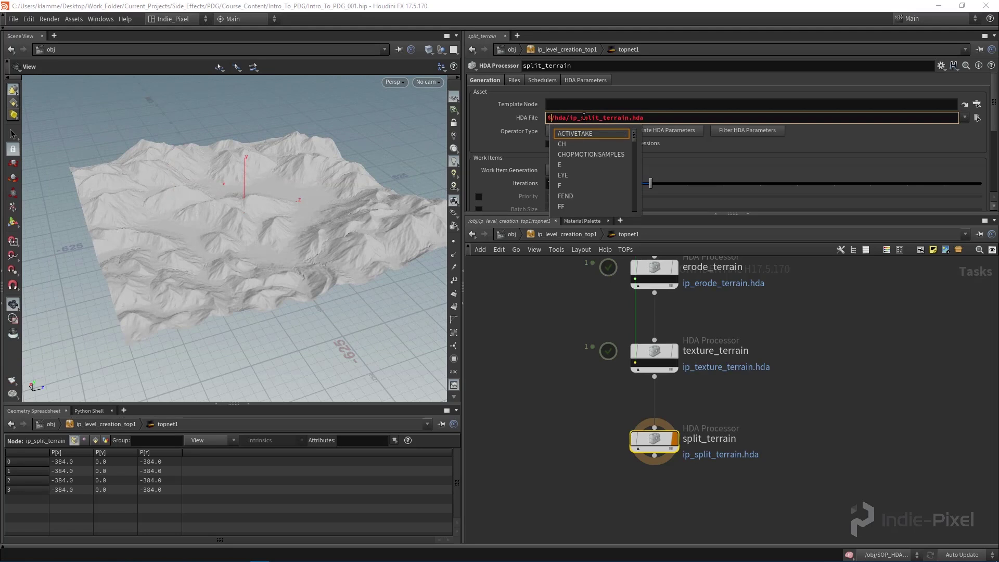
pyautogui.write('G_')
pyautogui.press('Return')
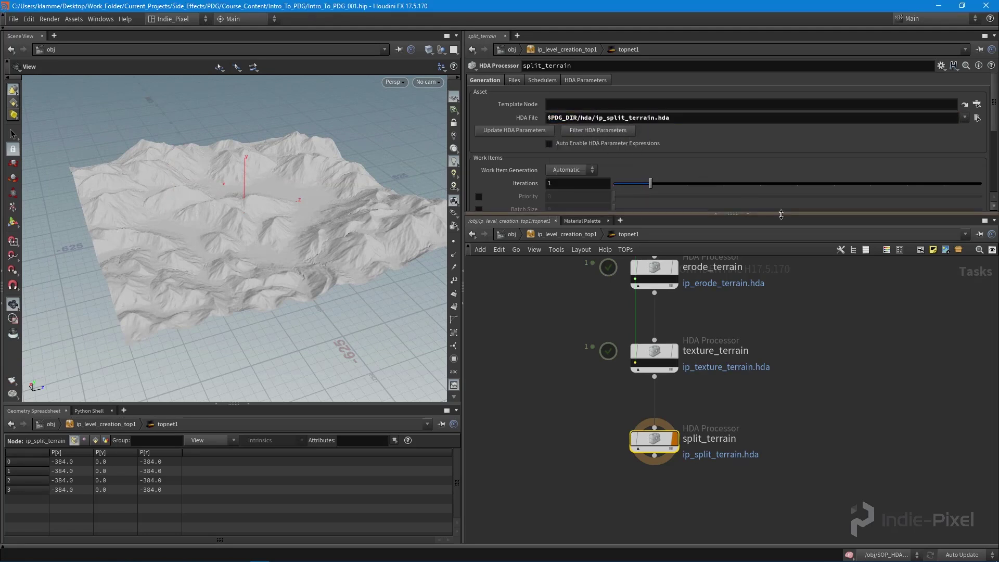
pyautogui.moveTo(777, 213); pyautogui.dragTo(780, 275)
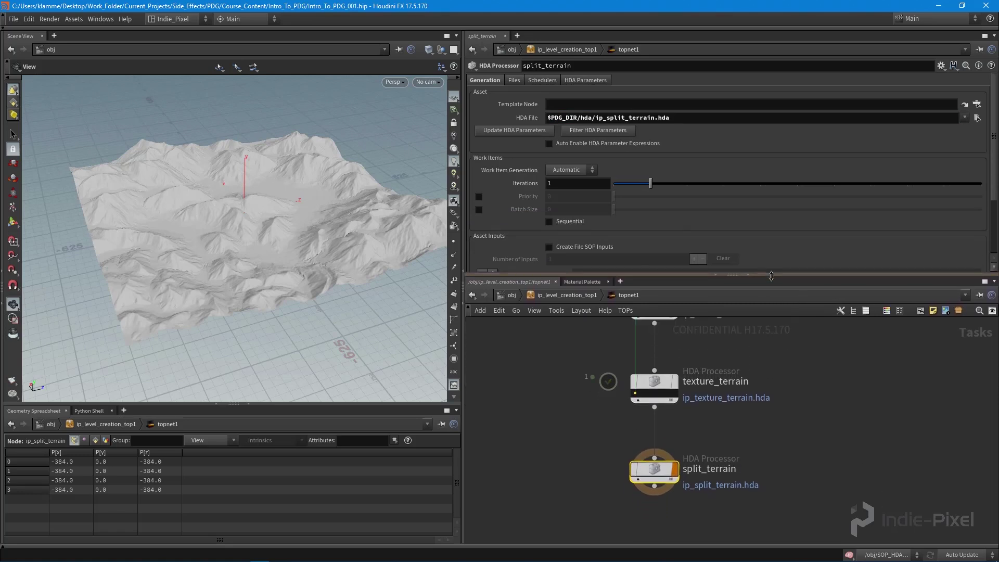
pyautogui.click(584, 79)
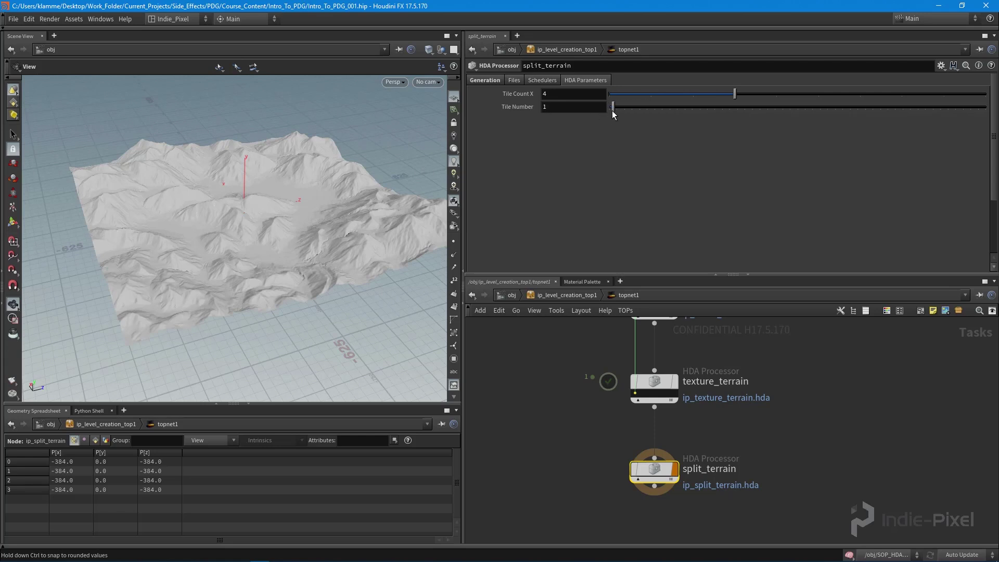
pyautogui.moveTo(610, 107); pyautogui.dragTo(646, 108)
pyautogui.moveTo(658, 111); pyautogui.dragTo(606, 125)
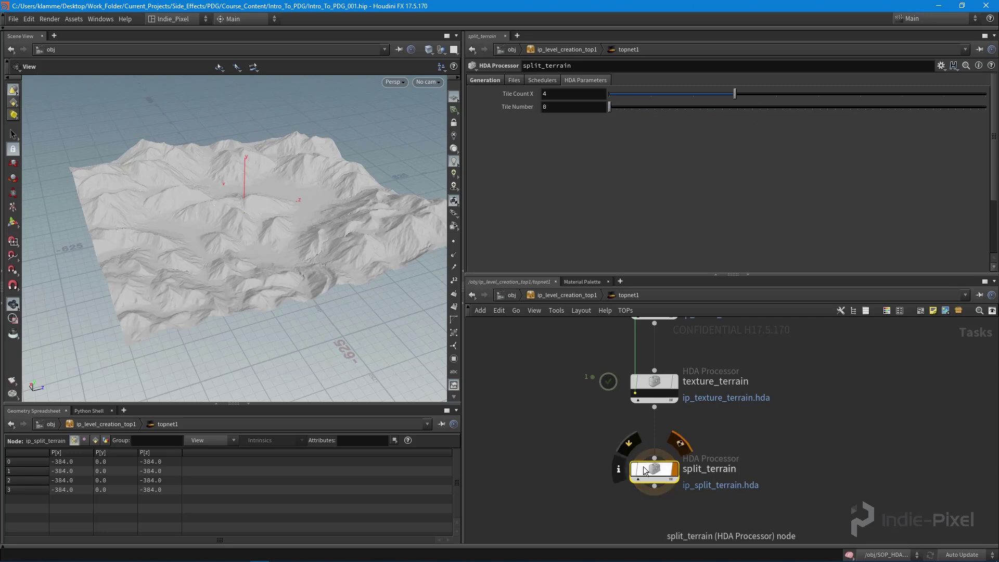
pyautogui.click(564, 105)
pyautogui.write('`')
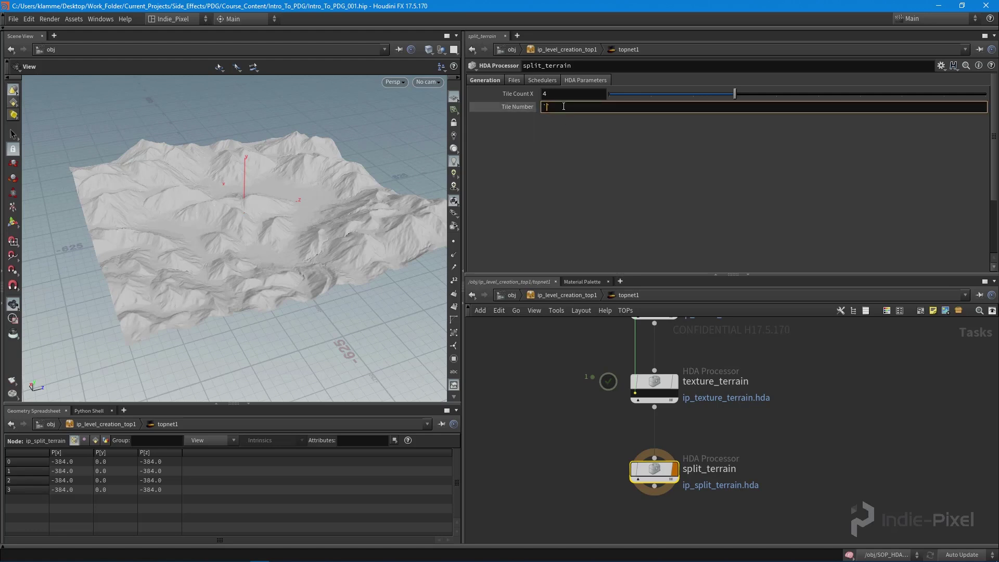
pyautogui.write('@pdg_index`')
pyautogui.press('Return')
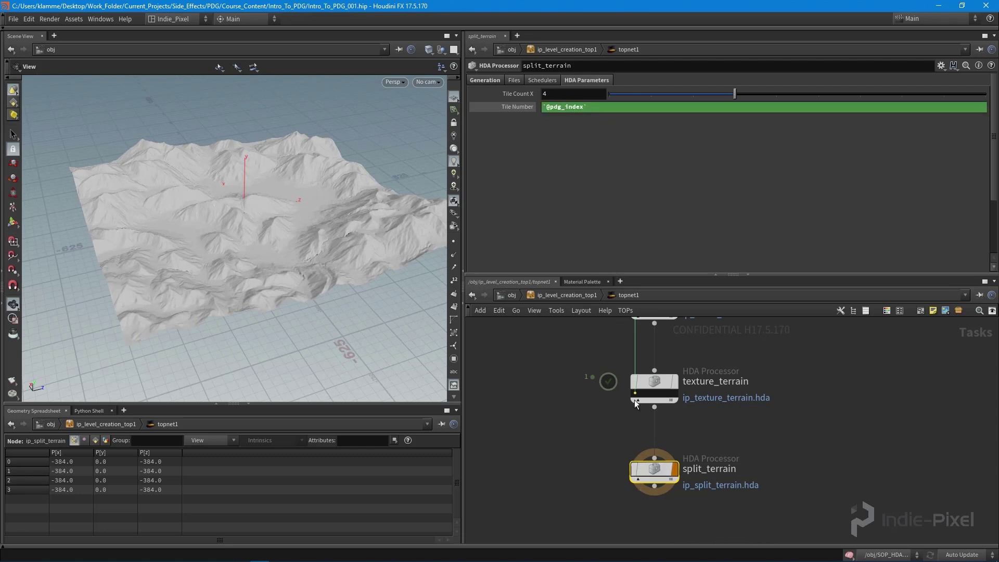
# Step: Examine the work items of the erode_terrain and texture_terrain processors upstream of split_terrain
pyautogui.scroll(3, 635, 404)
pyautogui.scroll(-4, 710, 382)
pyautogui.moveTo(741, 364); pyautogui.dragTo(737, 467, button='middle')
pyautogui.scroll(5, 671, 441)
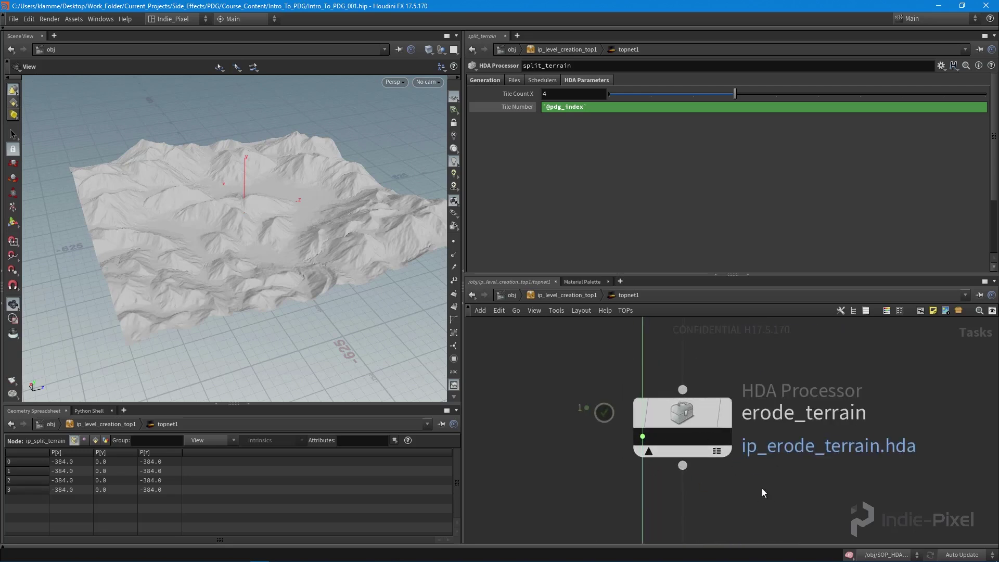
pyautogui.scroll(-5, 763, 492)
pyautogui.moveTo(798, 454); pyautogui.dragTo(769, 408, button='middle')
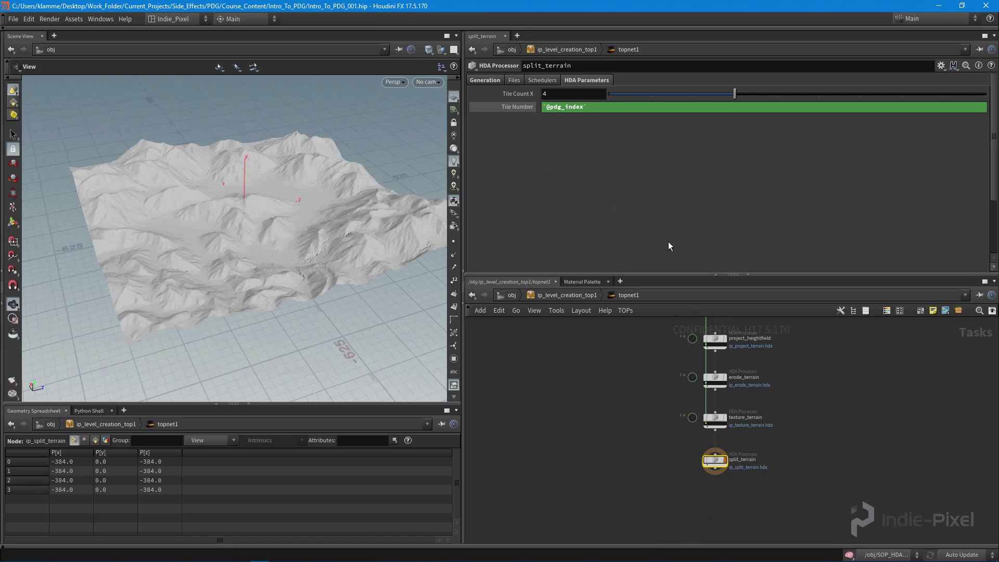
pyautogui.scroll(7, 706, 423)
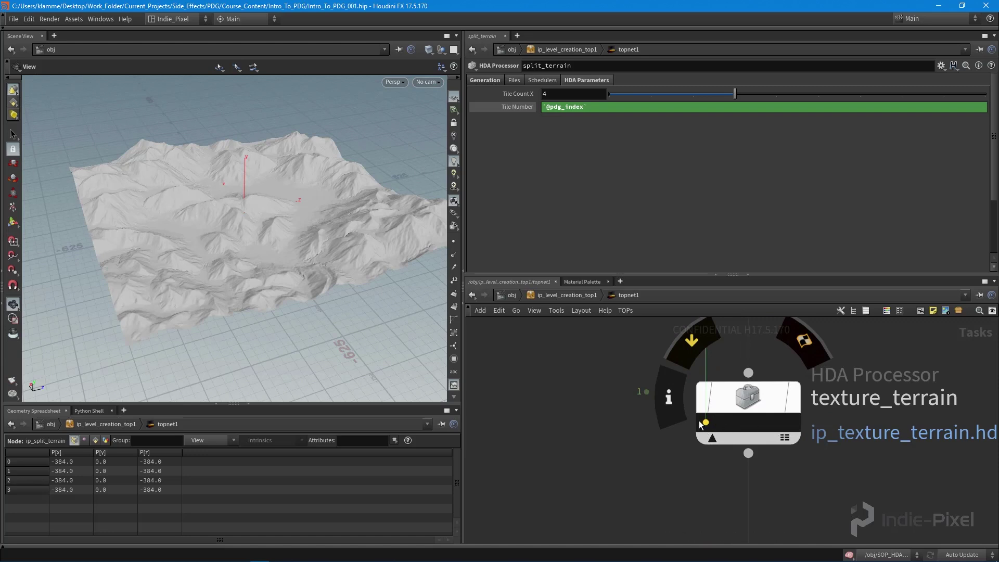
pyautogui.scroll(-4, 762, 401)
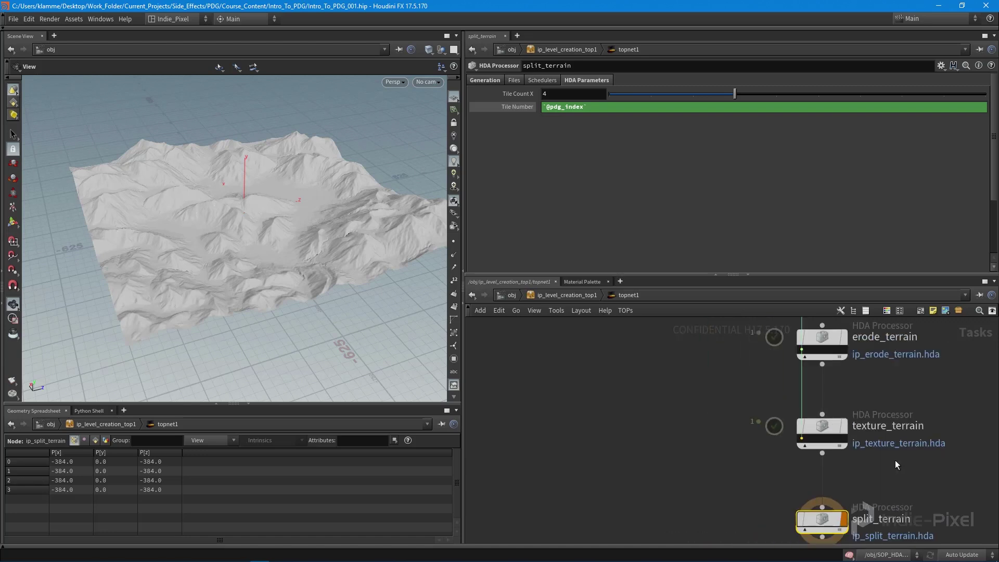
pyautogui.scroll(2, 797, 446)
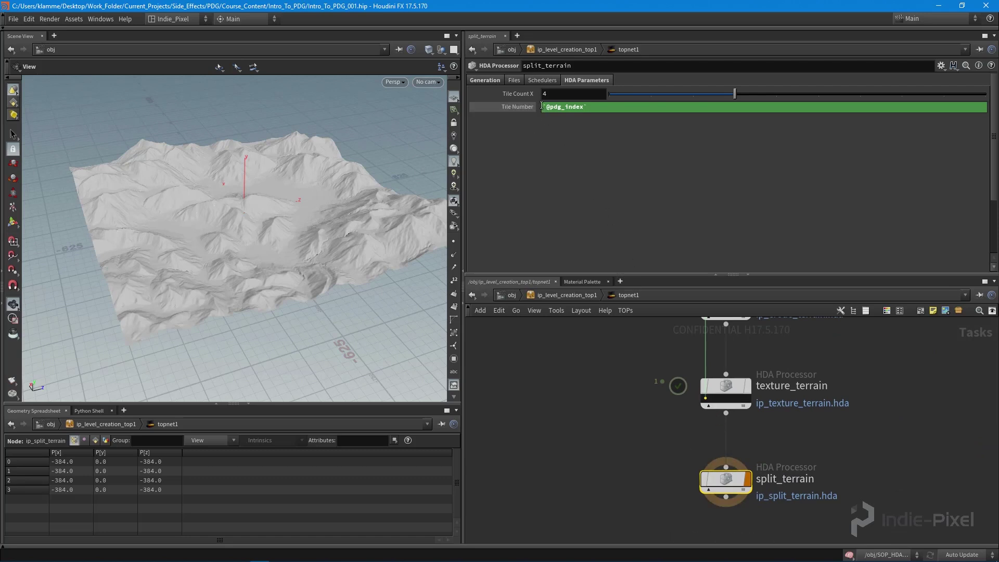
# Step: Edit the type properties of ip_level_creation_top1 and add a new folder after Texturing in the existing parameters
pyautogui.scroll(-1, 638, 429)
pyautogui.press('u')
pyautogui.press('u')
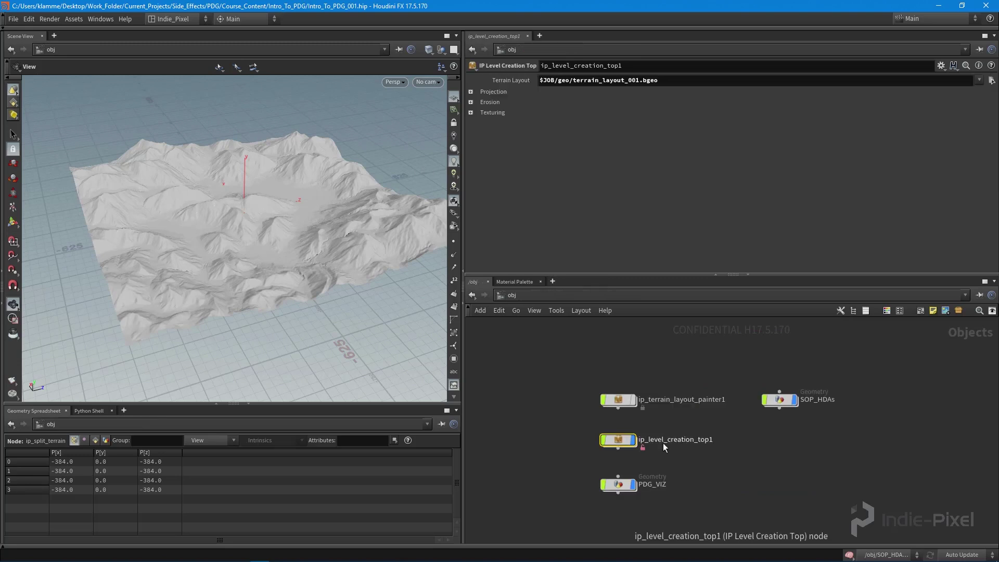
pyautogui.click(622, 440)
pyautogui.rightClick(627, 443)
pyautogui.click(651, 554)
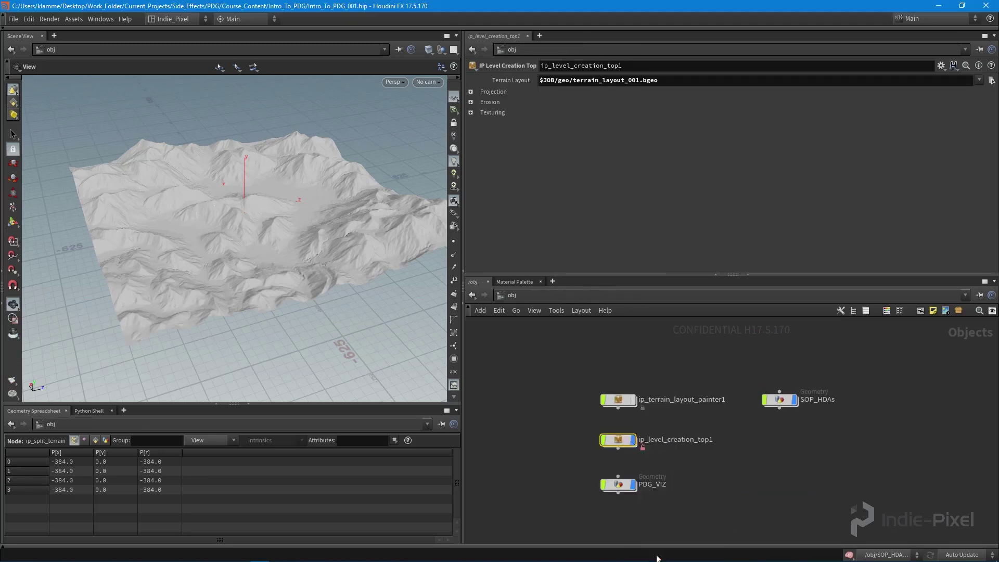
pyautogui.moveTo(346, 69)
pyautogui.mouseDown()
pyautogui.moveTo(229, 58)
pyautogui.moveTo(336, 52)
pyautogui.mouseUp()
pyautogui.click(181, 179)
pyautogui.click(181, 189)
pyautogui.click(181, 198)
pyautogui.moveTo(80, 307); pyautogui.dragTo(343, 236)
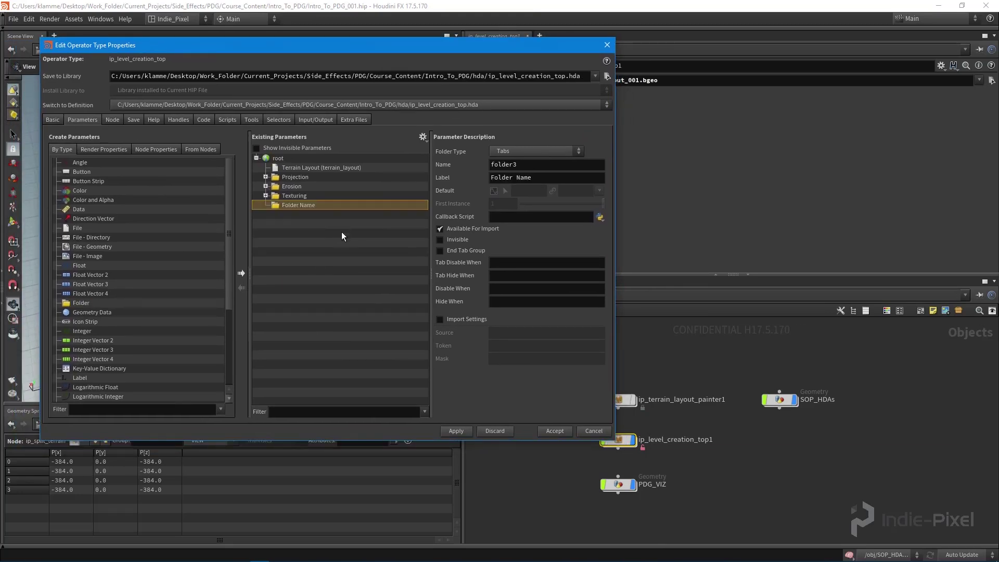
# Step: Label the new parameter folder Splitting and set its folder type to Collapsible
pyautogui.click(558, 182)
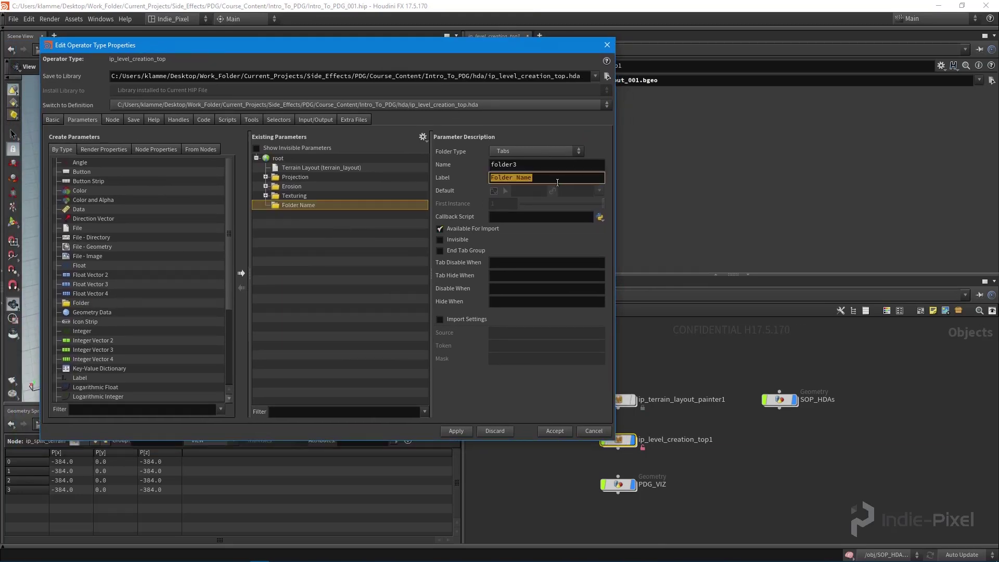
pyautogui.write('Split')
pyautogui.press('Return')
pyautogui.click(557, 183)
pyautogui.press('Return')
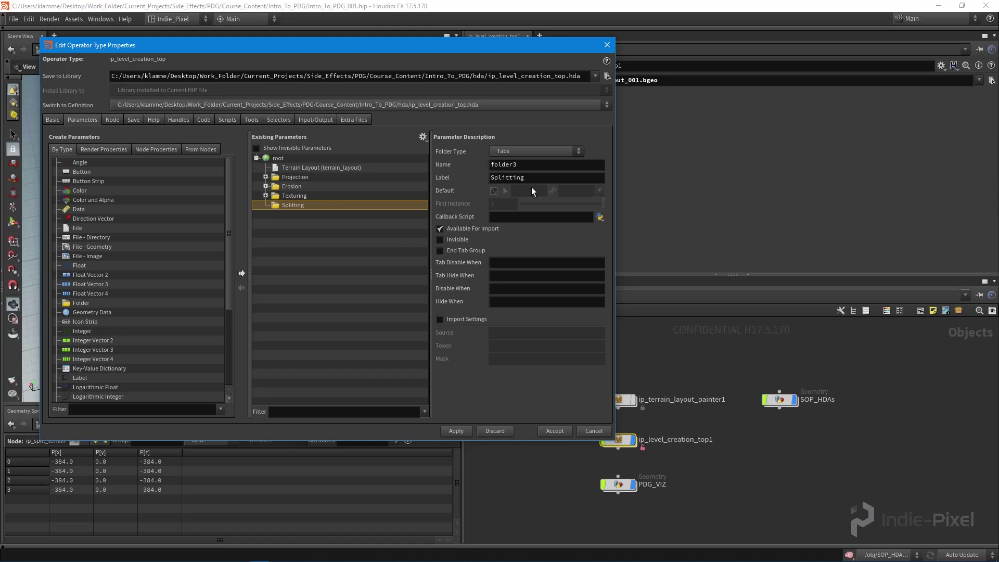
pyautogui.click(536, 151)
pyautogui.click(519, 151)
# Step: Promote split_terrain's Tile Count X parameter into the Splitting folder of the ip_level_creation_top asset and apply the change
pyautogui.moveTo(507, 49); pyautogui.dragTo(413, 81)
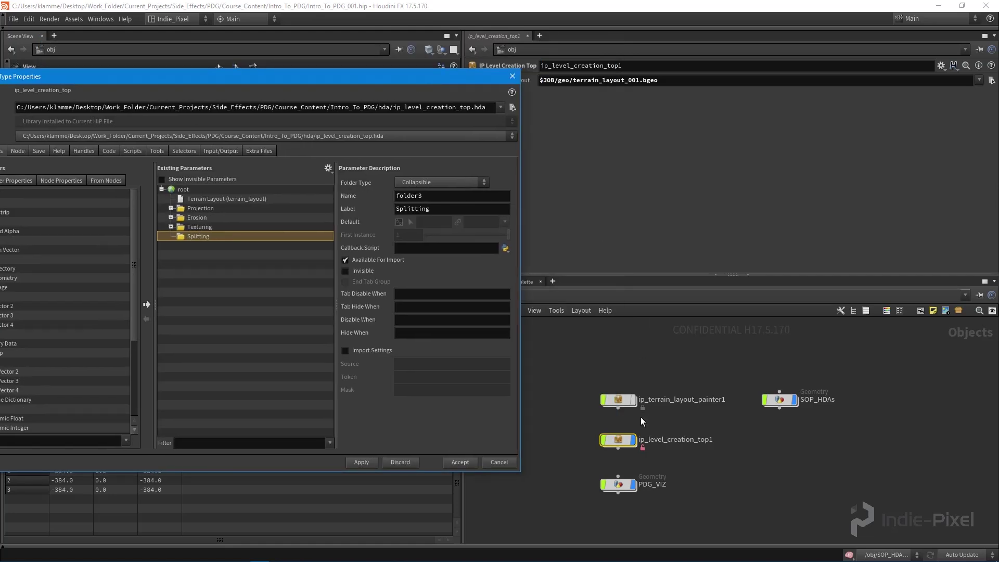
pyautogui.doubleClick(618, 440)
pyautogui.scroll(5, 721, 400)
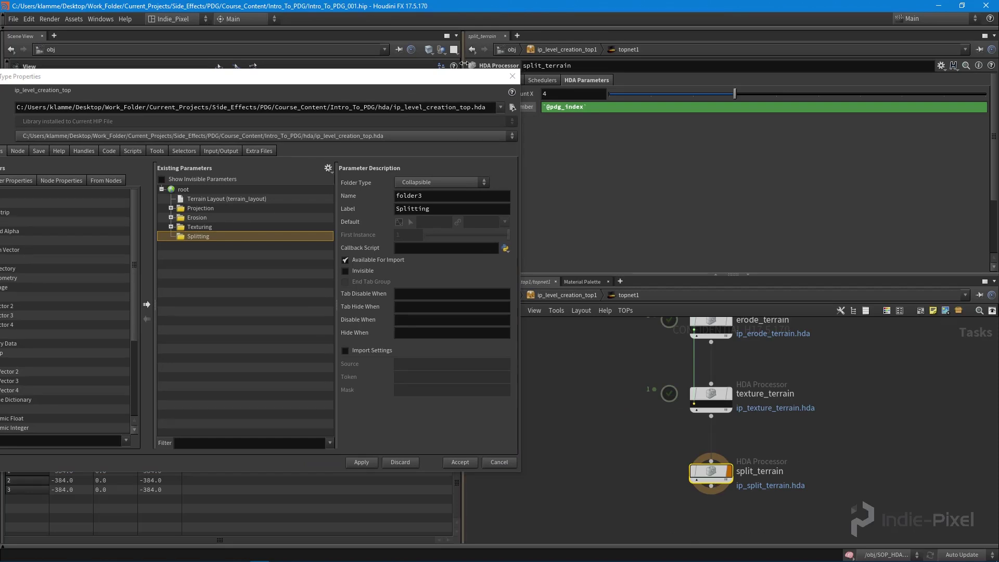
pyautogui.moveTo(464, 76); pyautogui.dragTo(400, 77)
pyautogui.moveTo(518, 94); pyautogui.dragTo(200, 234)
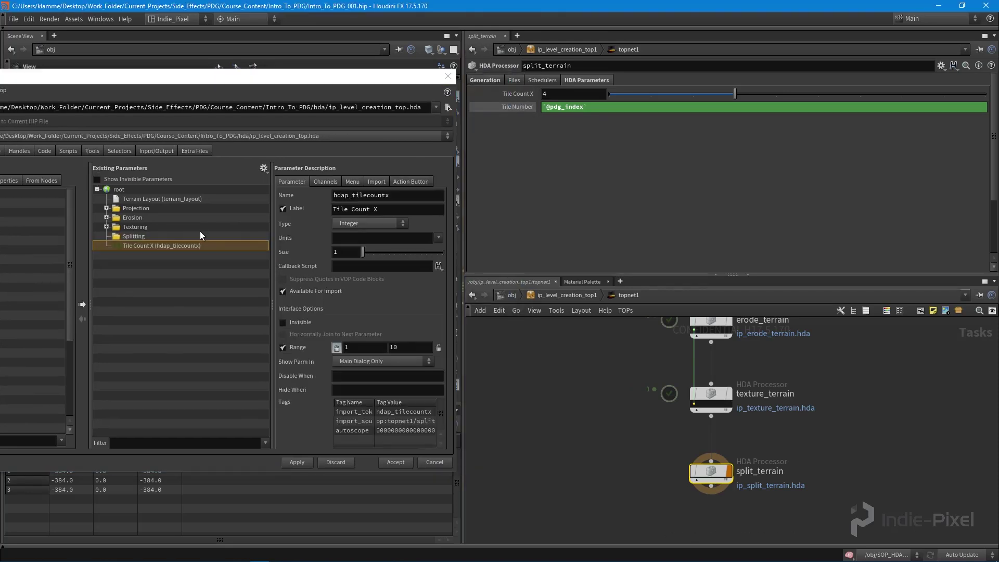
pyautogui.moveTo(141, 244); pyautogui.dragTo(136, 232)
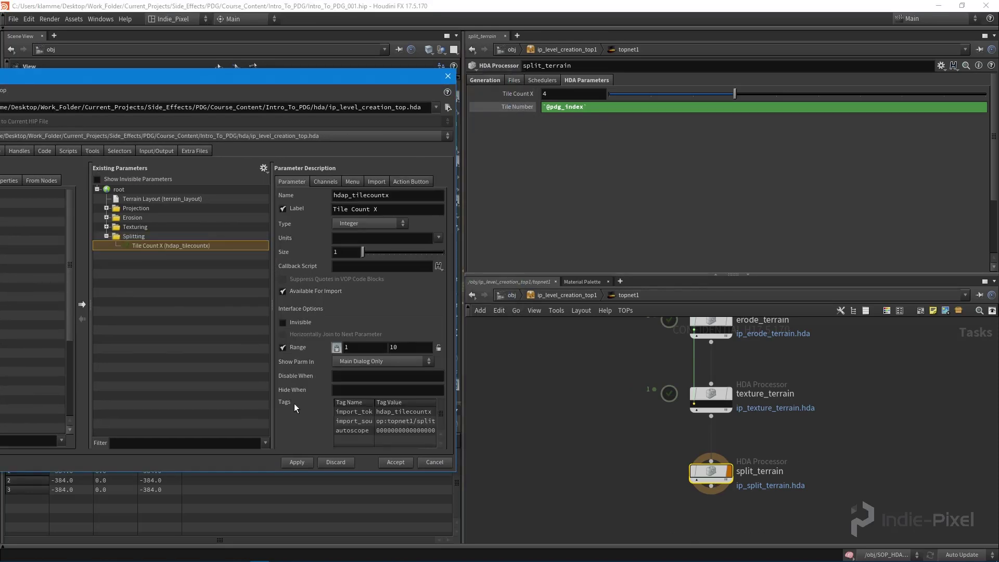
pyautogui.click(325, 182)
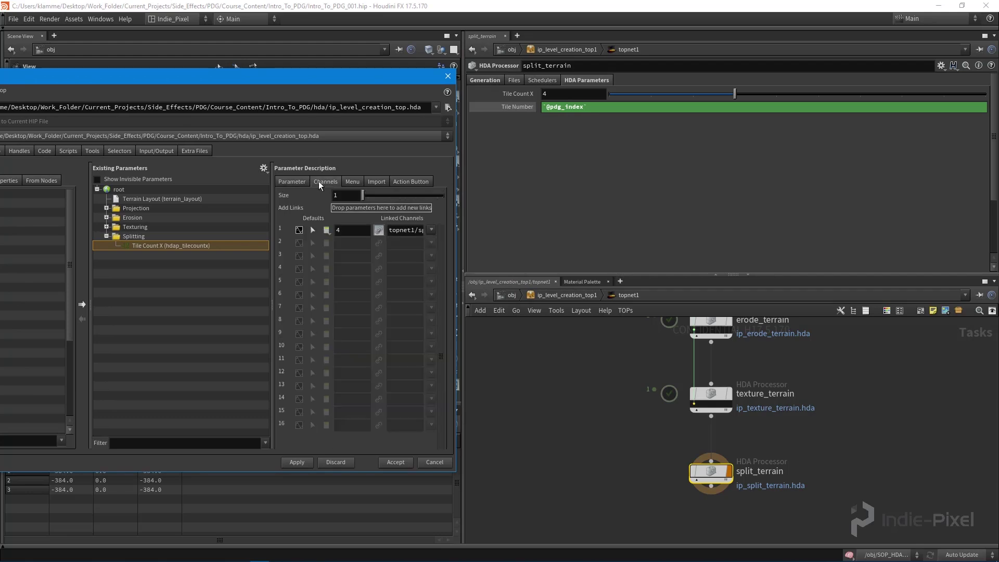
pyautogui.click(291, 182)
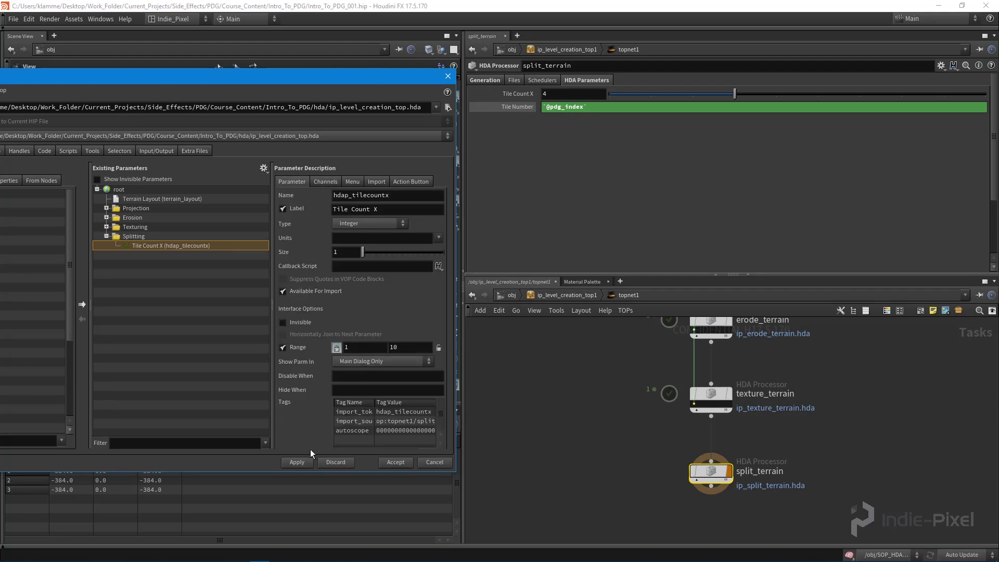
pyautogui.click(298, 462)
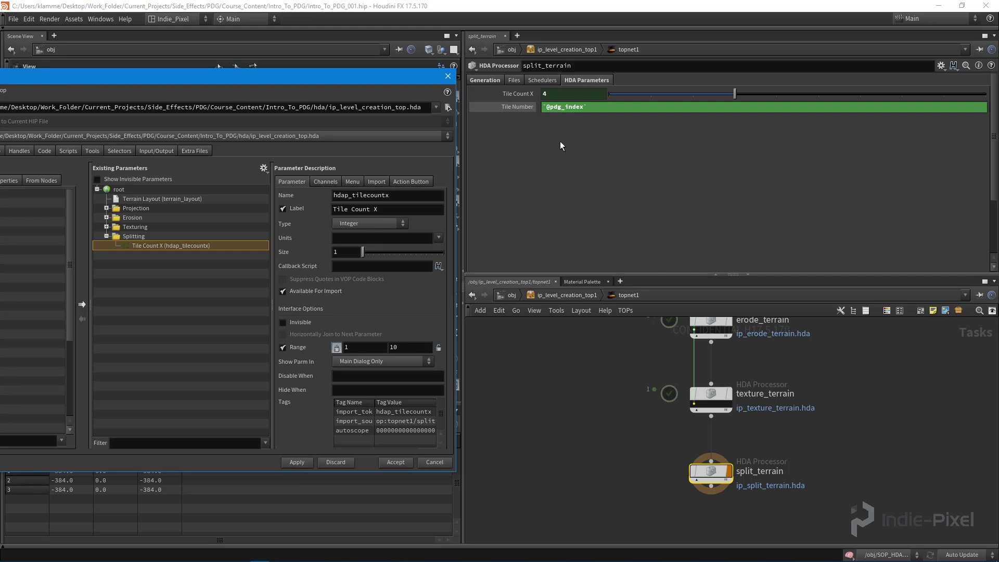
# Step: Copy the Tile Count X parameter from the Splitting folder of ip_level_creation_top1
pyautogui.click(494, 82)
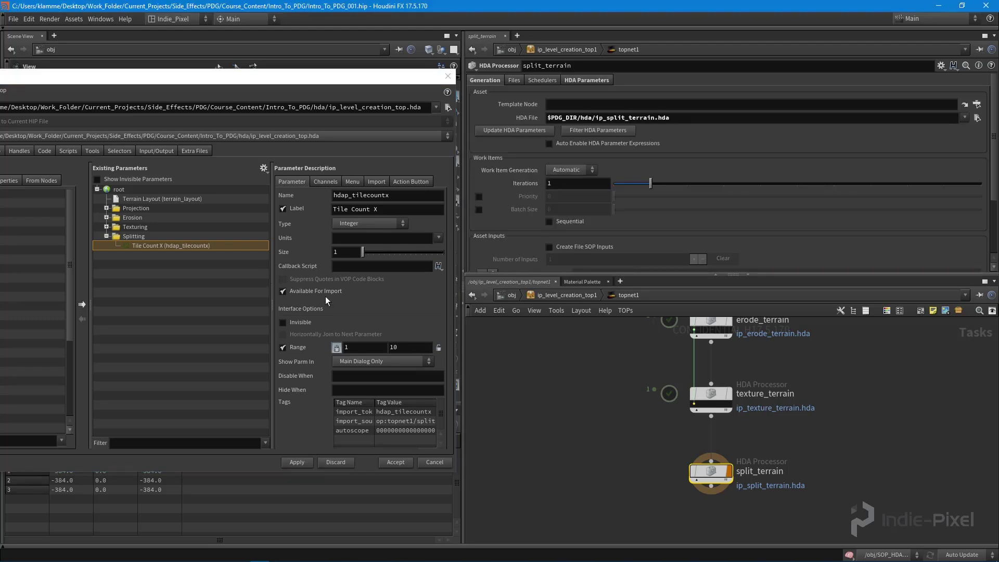
pyautogui.press('u')
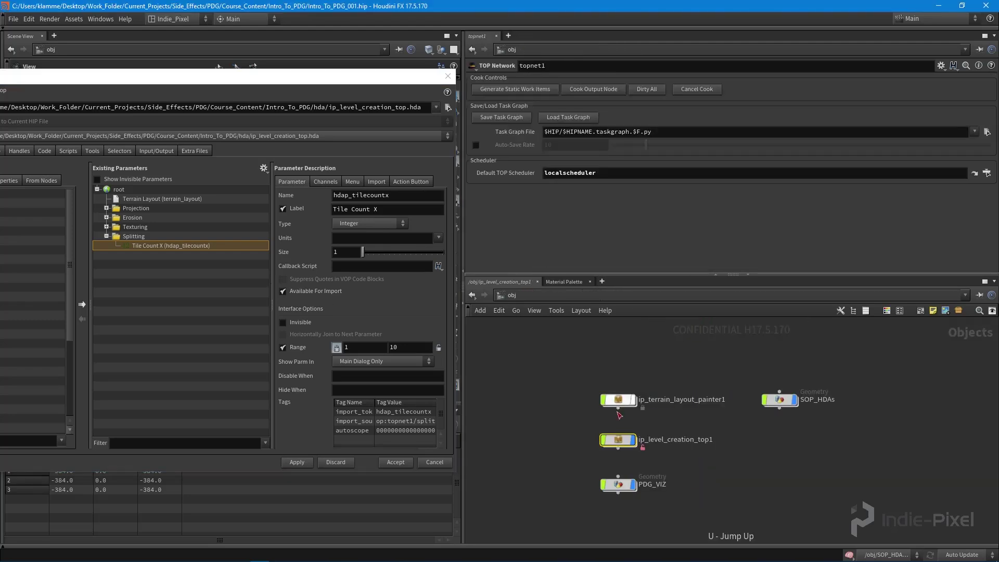
pyautogui.click(471, 123)
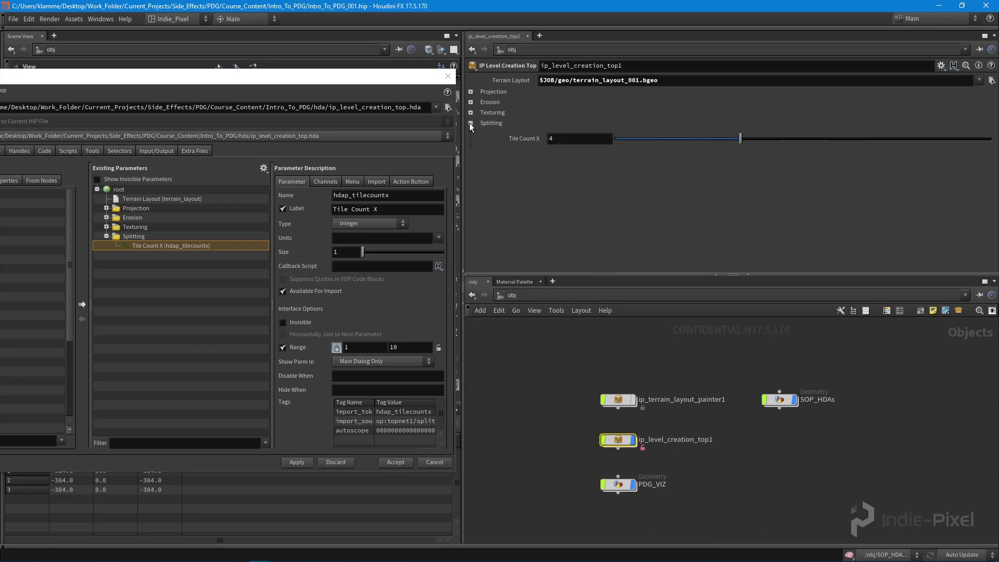
pyautogui.rightClick(527, 143)
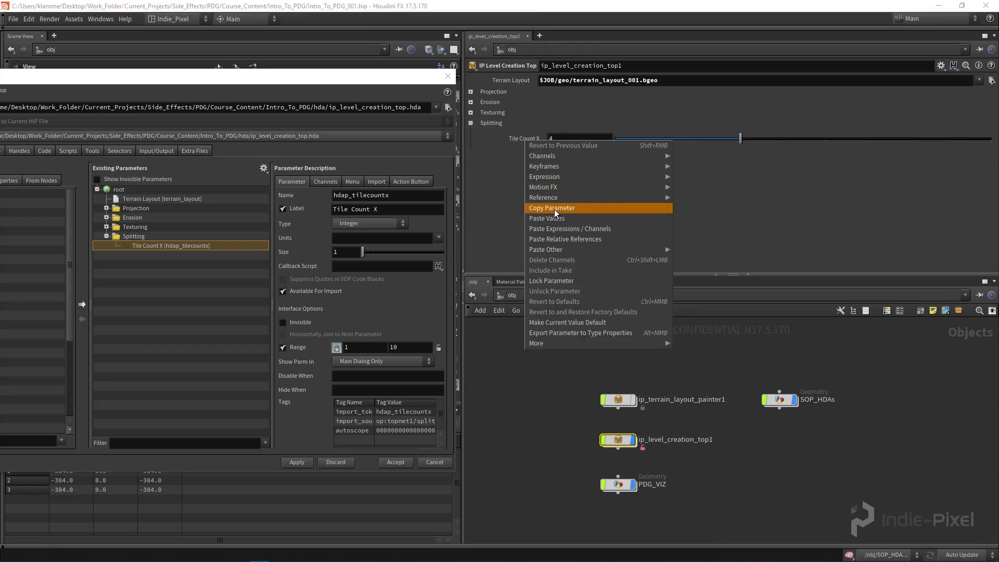
pyautogui.click(555, 208)
pyautogui.click(471, 124)
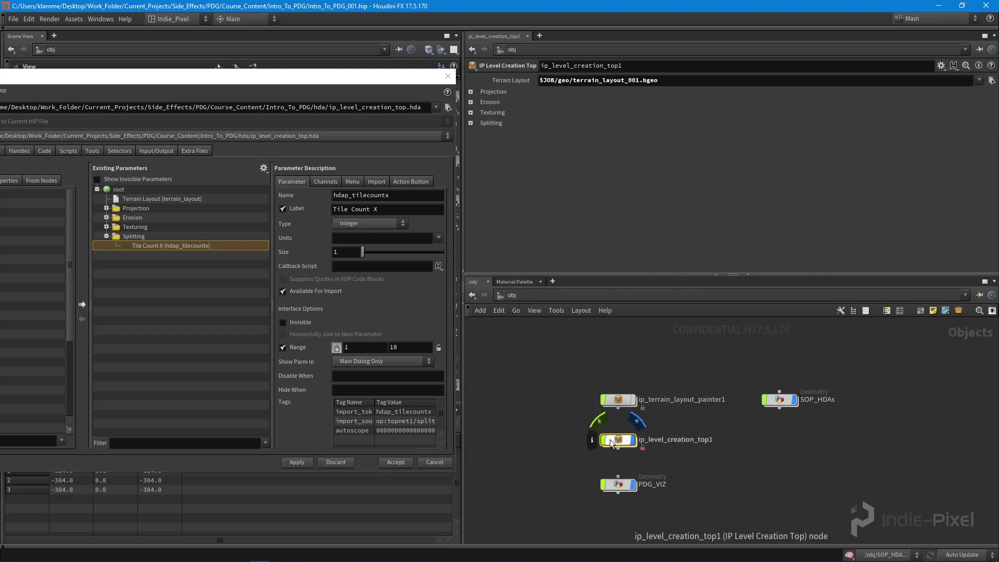
# Step: Return to the split_terrain processor in topnet1 and clear the type properties window away from the viewport
pyautogui.doubleClick(611, 442)
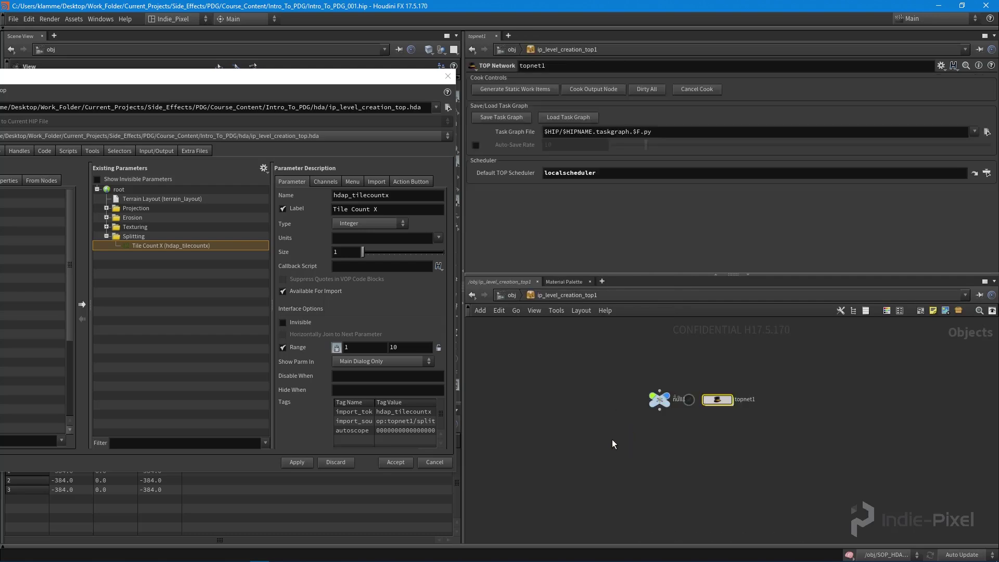
pyautogui.doubleClick(718, 402)
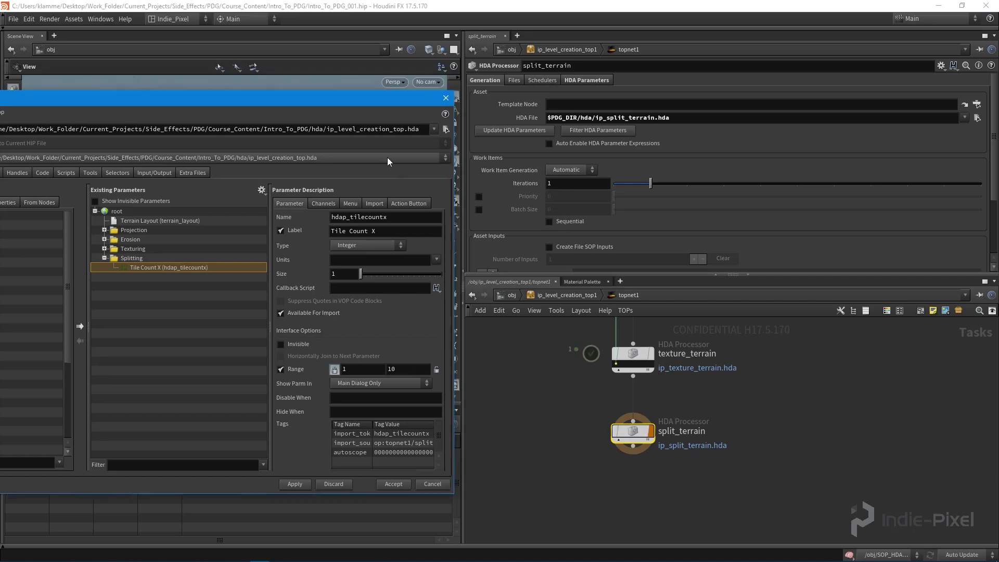
pyautogui.moveTo(409, 100); pyautogui.dragTo(363, 289)
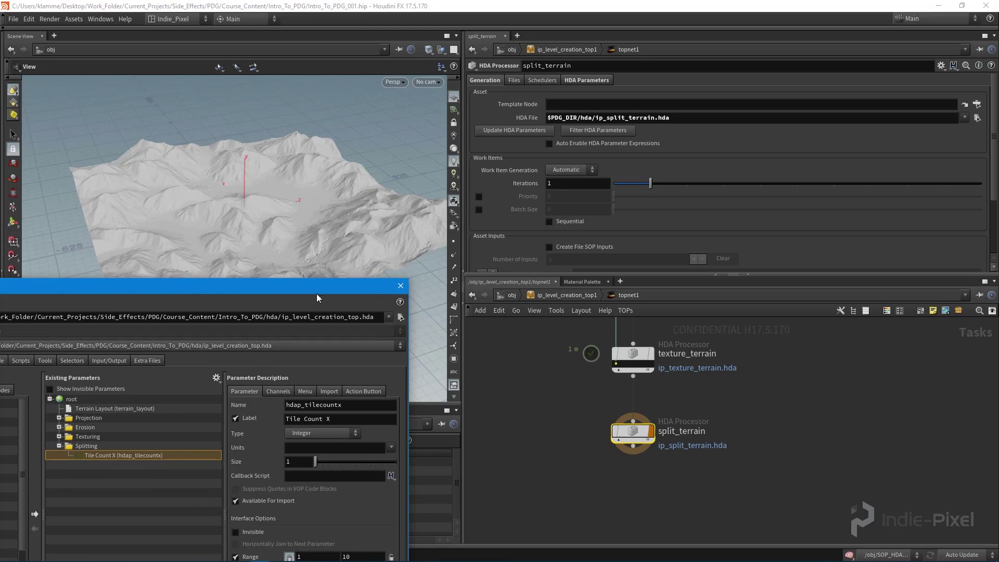
pyautogui.moveTo(316, 294); pyautogui.dragTo(310, 355)
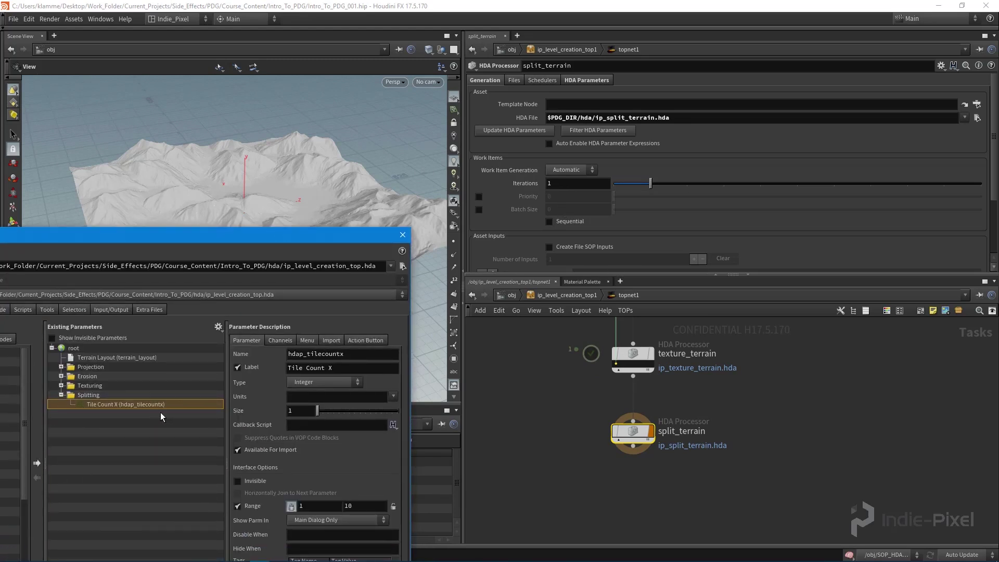
pyautogui.moveTo(269, 235); pyautogui.dragTo(264, 334)
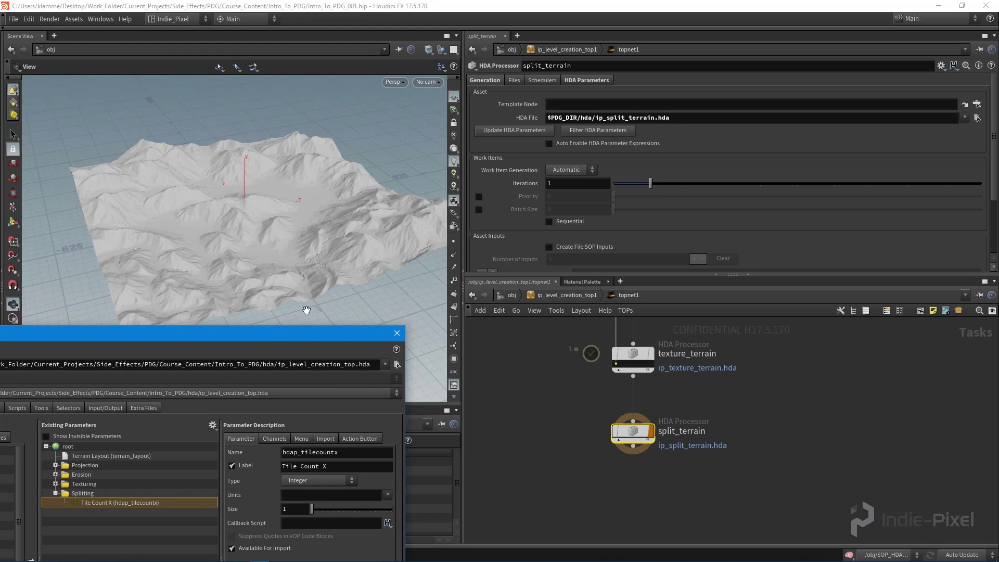
pyautogui.click(571, 186)
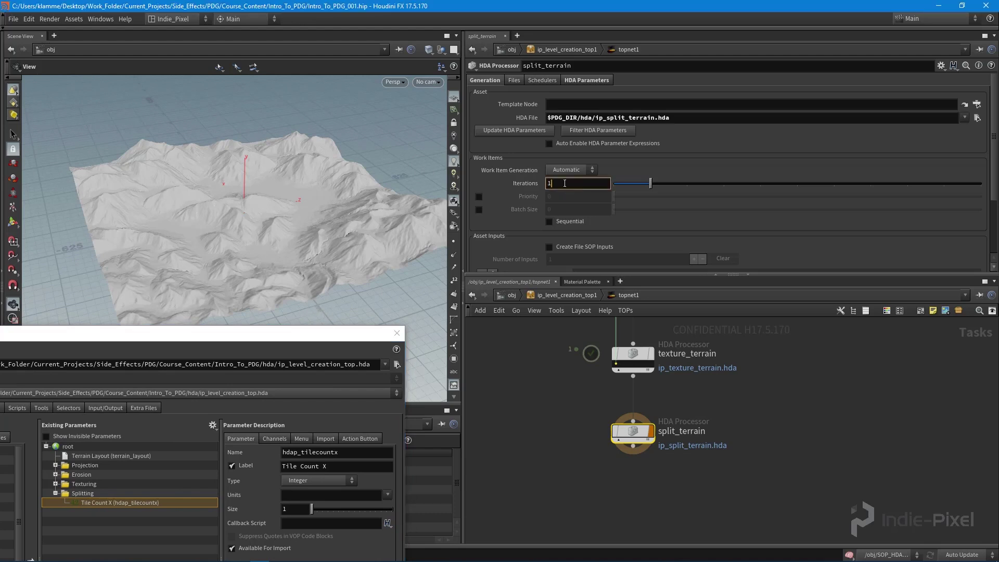
pyautogui.rightClick(564, 183)
pyautogui.click(622, 283)
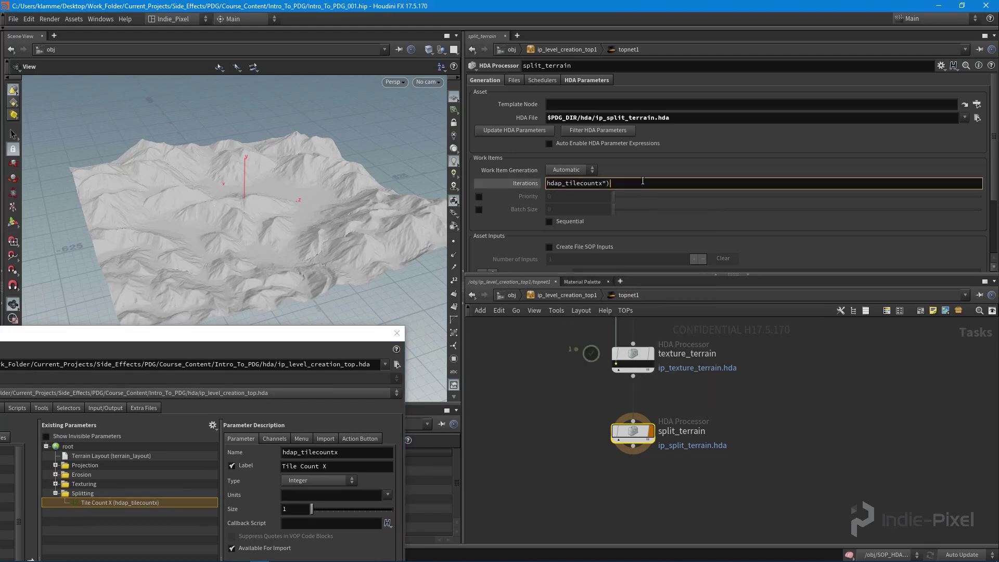
pyautogui.moveTo(639, 182); pyautogui.dragTo(547, 182)
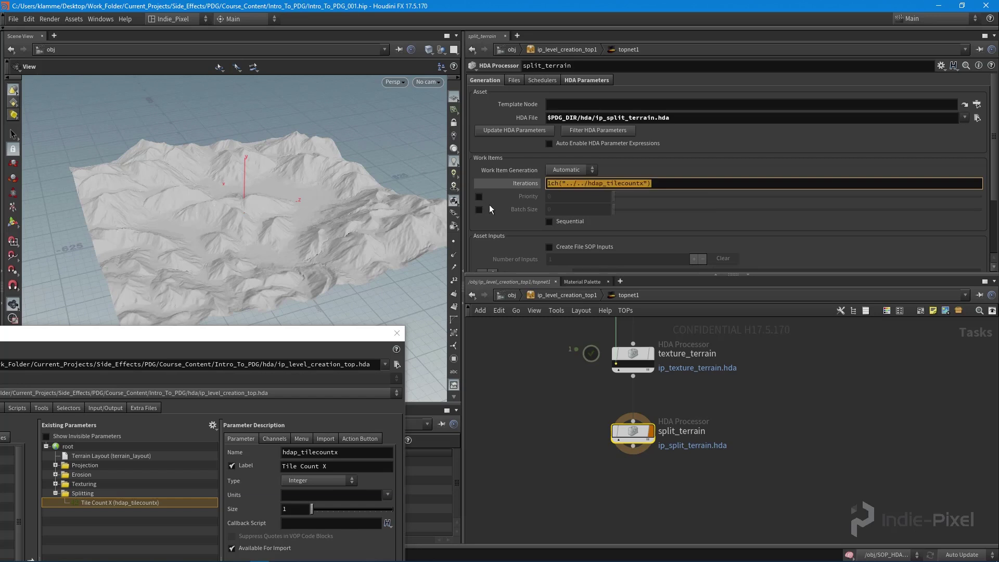
pyautogui.press('BackSpace')
# Step: Set split_terrain's Iterations to the expression ch("../../hdap_tilecountx") * ch("../../hdap_tilecountx")
pyautogui.rightClick(553, 185)
pyautogui.click(596, 281)
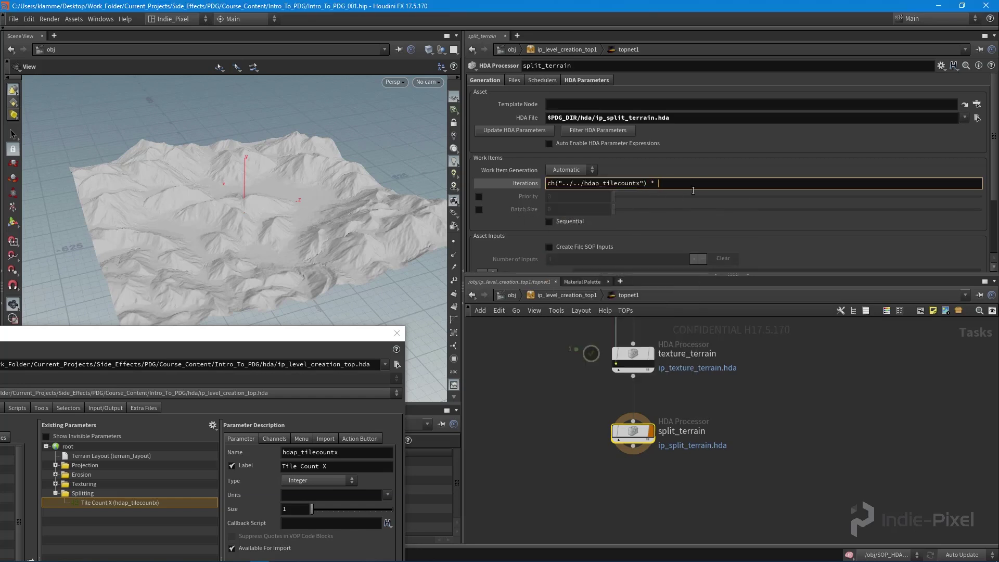
pyautogui.write('*')
pyautogui.rightClick(669, 182)
pyautogui.click(700, 282)
pyautogui.press('Return')
pyautogui.click(513, 186)
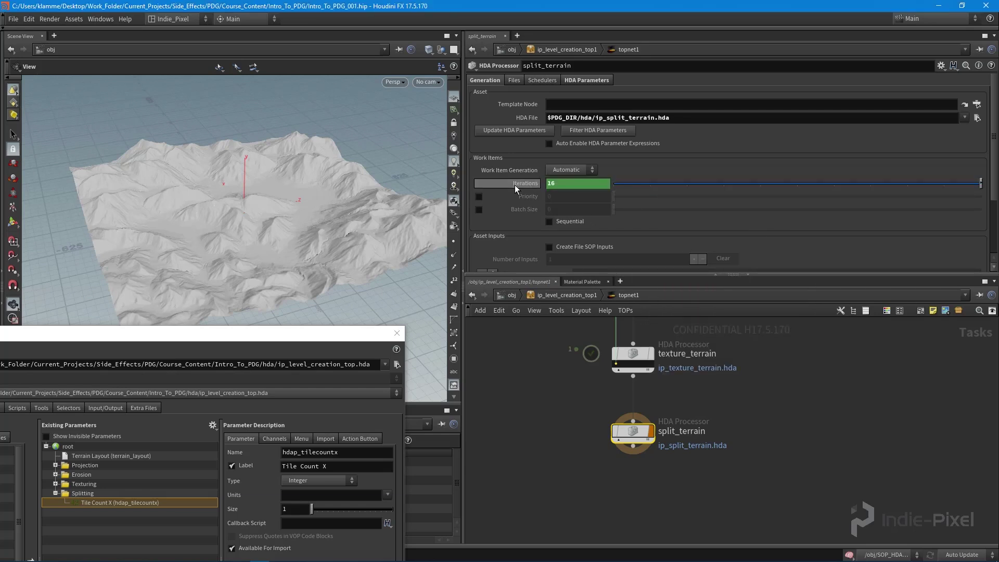
pyautogui.click(514, 185)
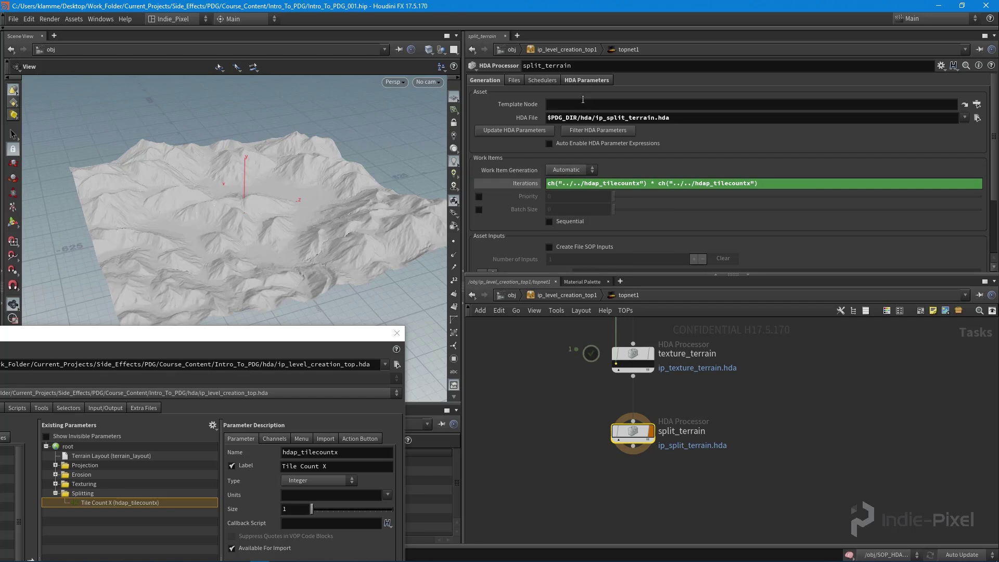
# Step: Accept the ip_level_creation_top type property changes and enable Create File SOP Inputs on split_terrain
pyautogui.click(583, 79)
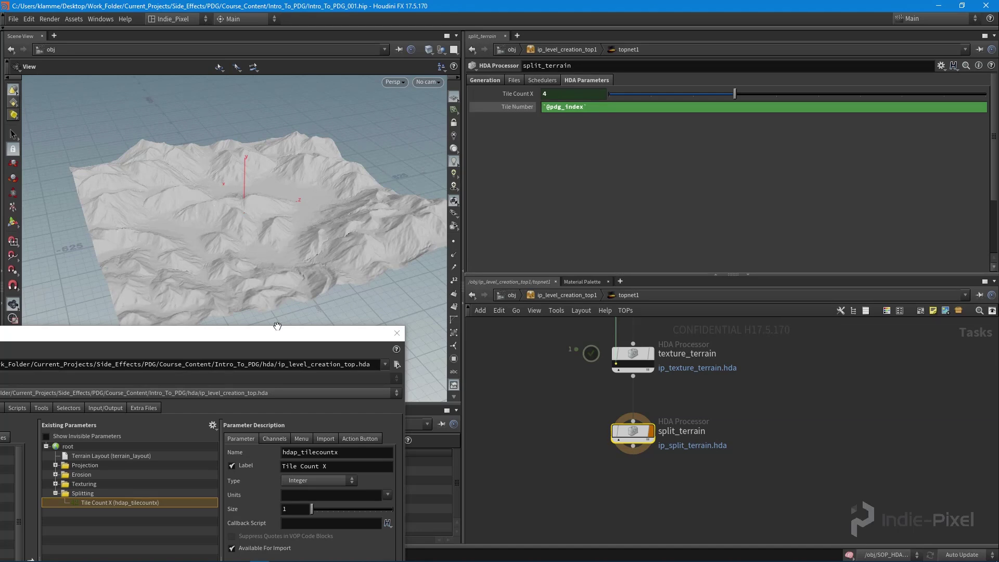
pyautogui.moveTo(305, 336); pyautogui.dragTo(513, 36)
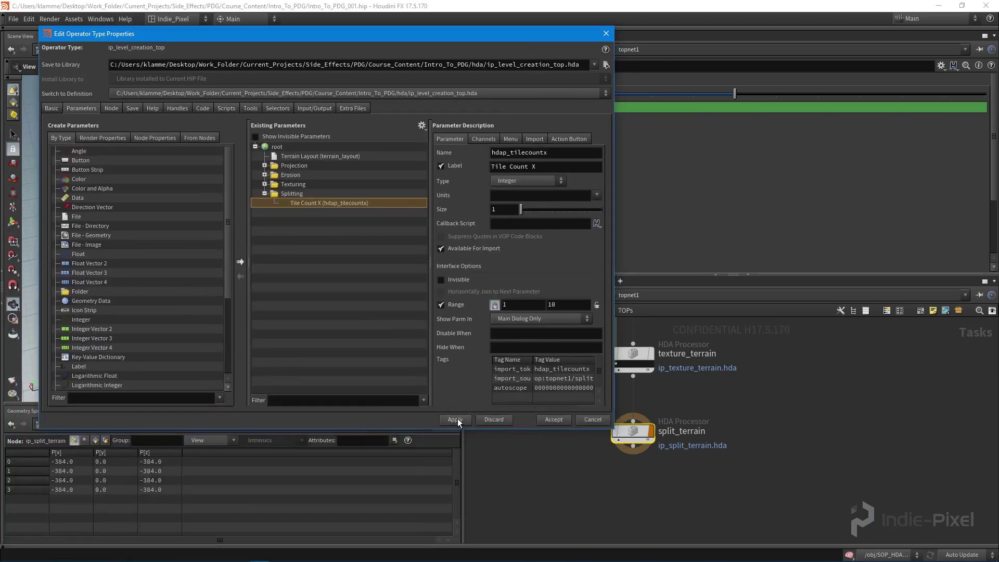
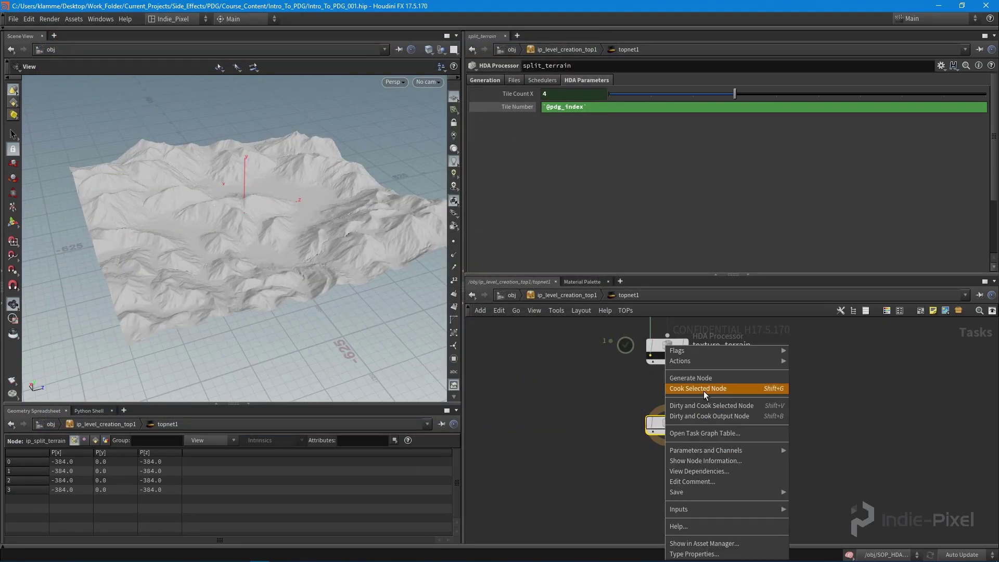
pyautogui.click(486, 80)
pyautogui.click(476, 78)
pyautogui.scroll(-1, 546, 198)
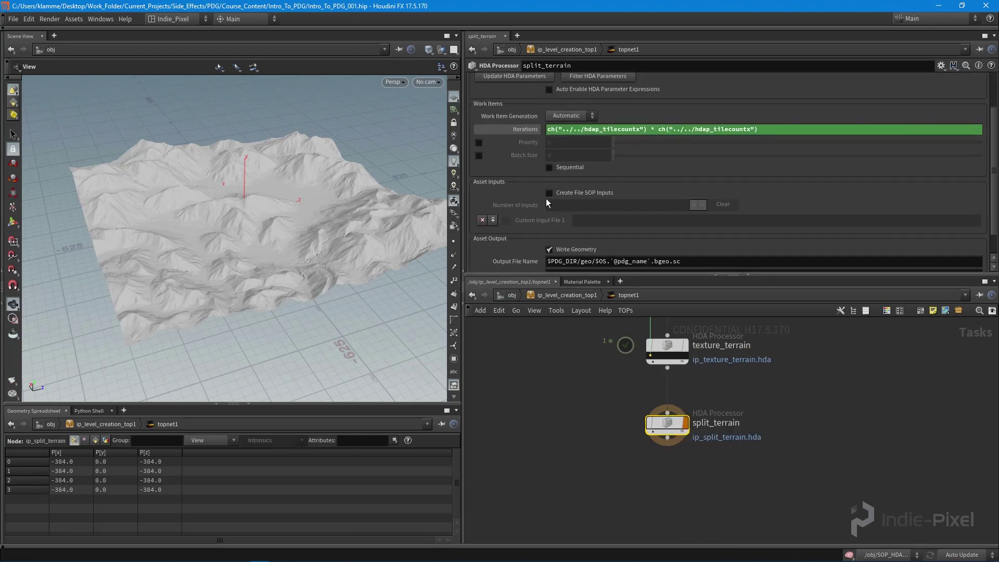
pyautogui.click(549, 193)
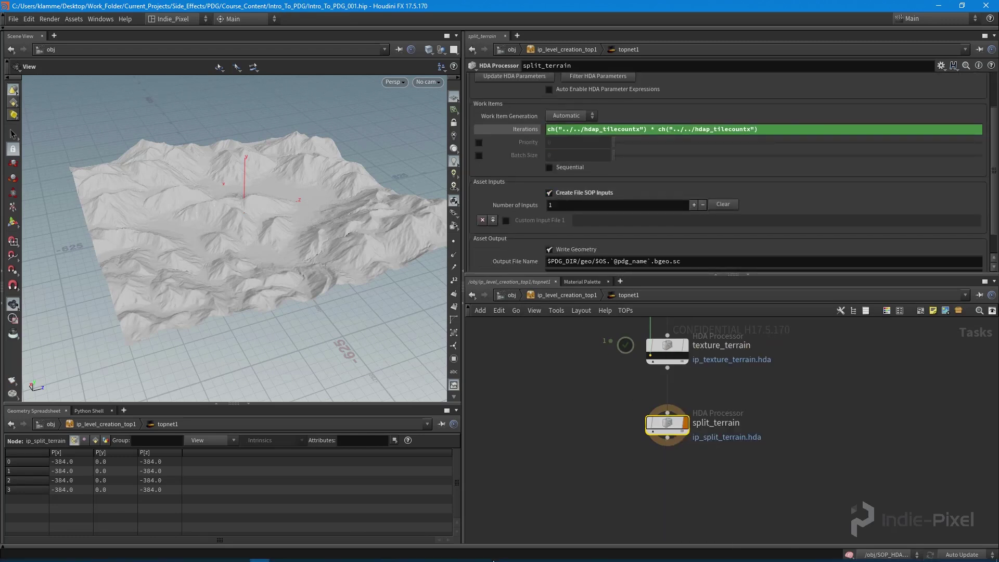
# Step: Check and accept the type properties of ip_split_terrain in SOP_HDAs, and save its node type
pyautogui.press('u')
pyautogui.press('u')
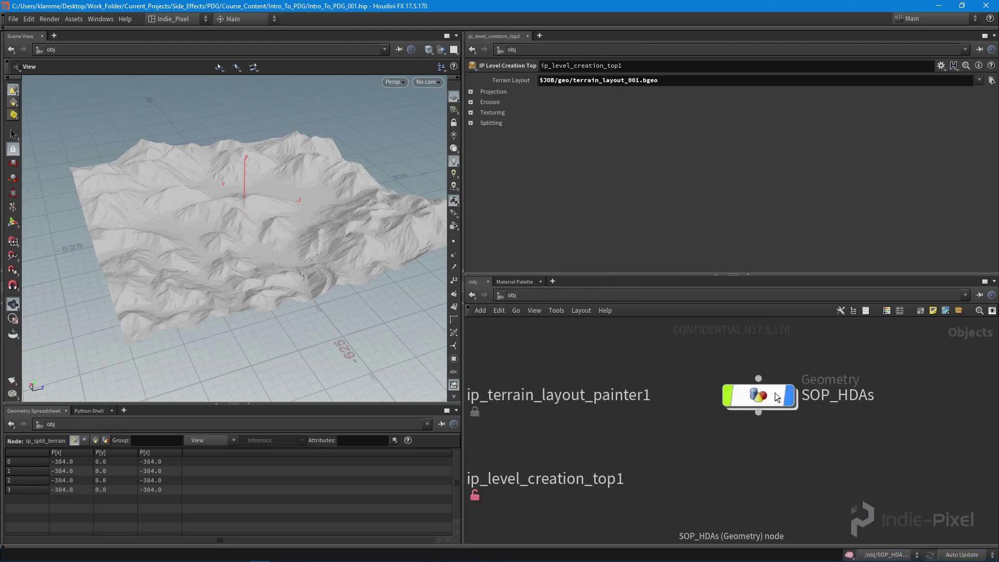
pyautogui.doubleClick(780, 400)
pyautogui.click(777, 410)
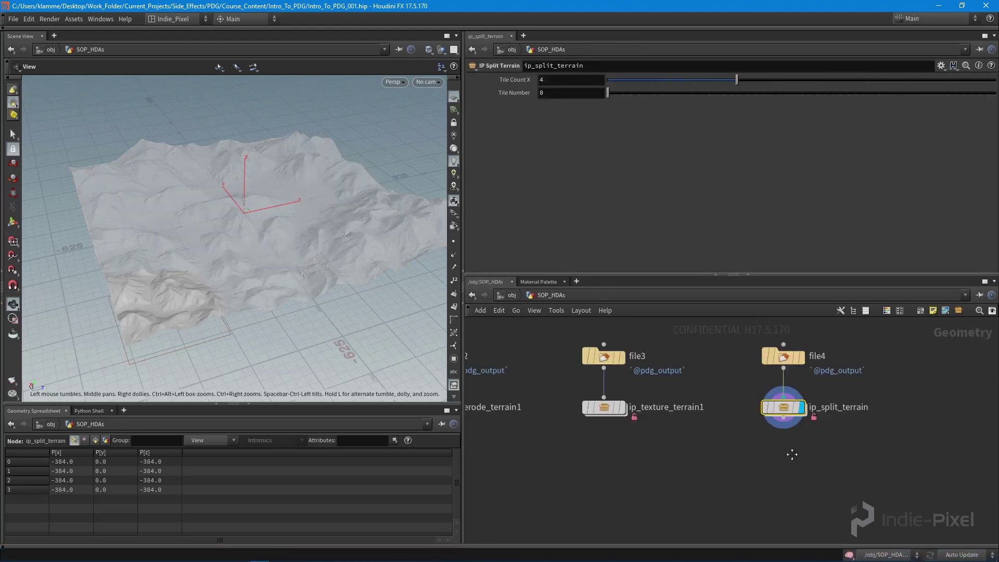
pyautogui.rightClick(776, 414)
pyautogui.click(811, 550)
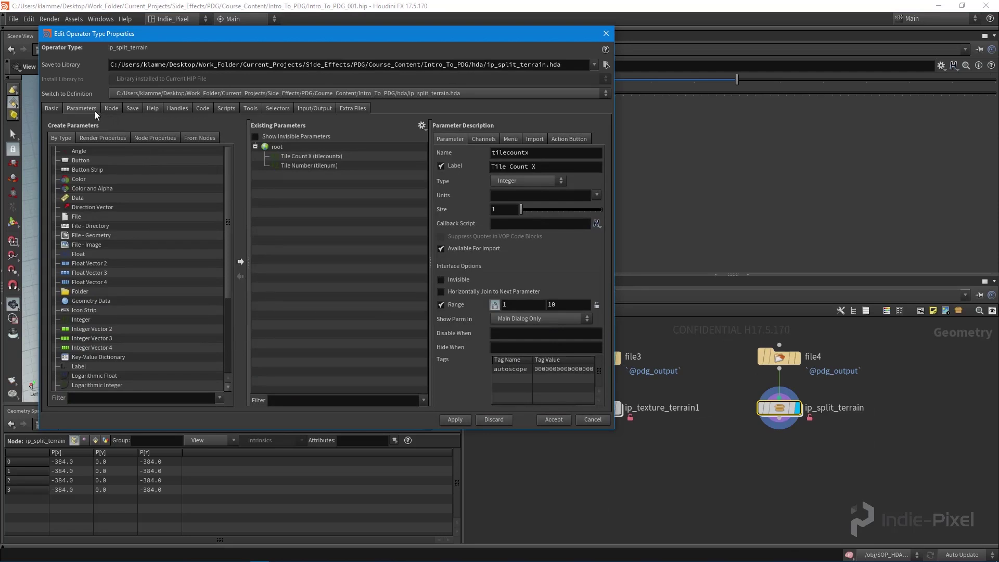
pyautogui.click(54, 109)
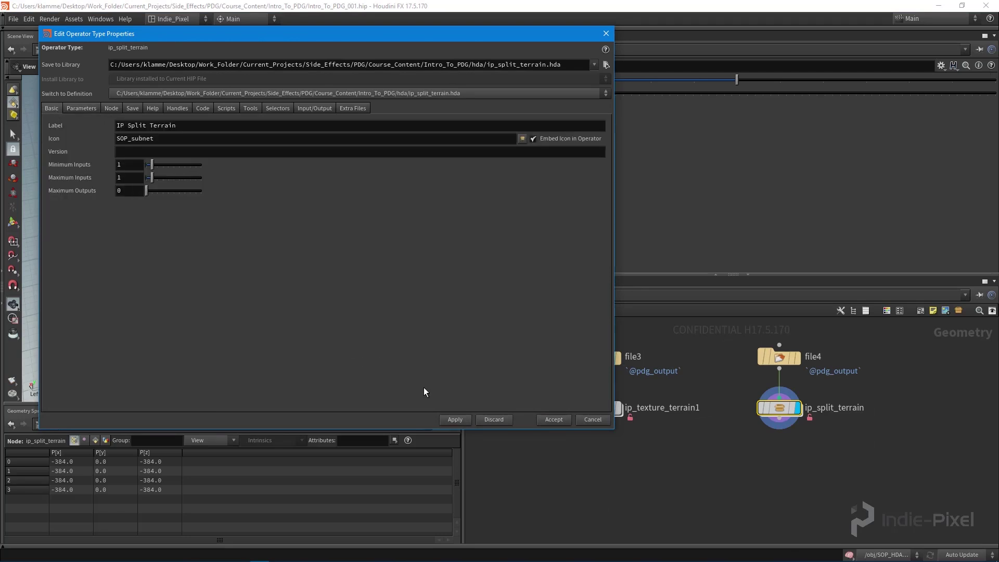
pyautogui.click(552, 426)
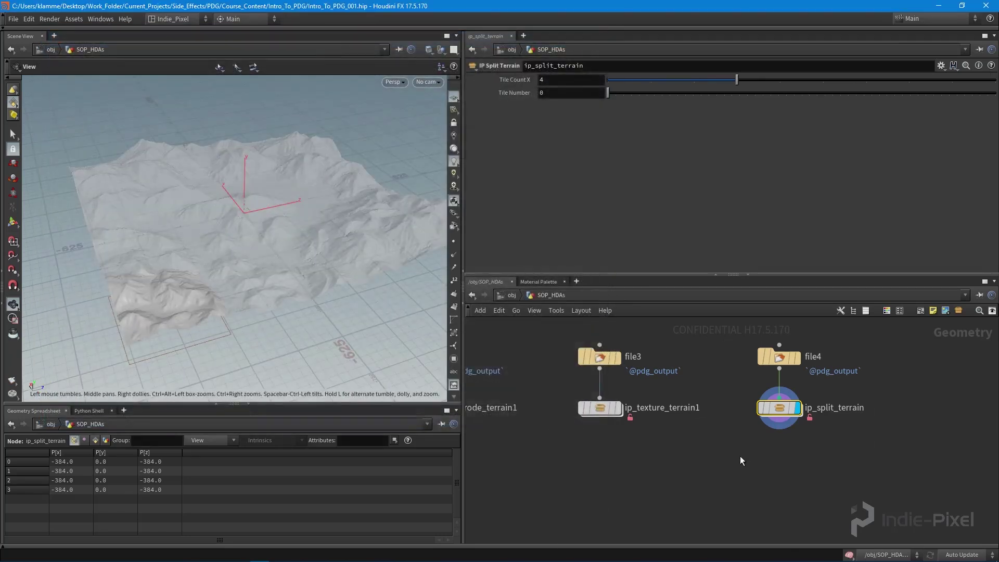
pyautogui.rightClick(779, 426)
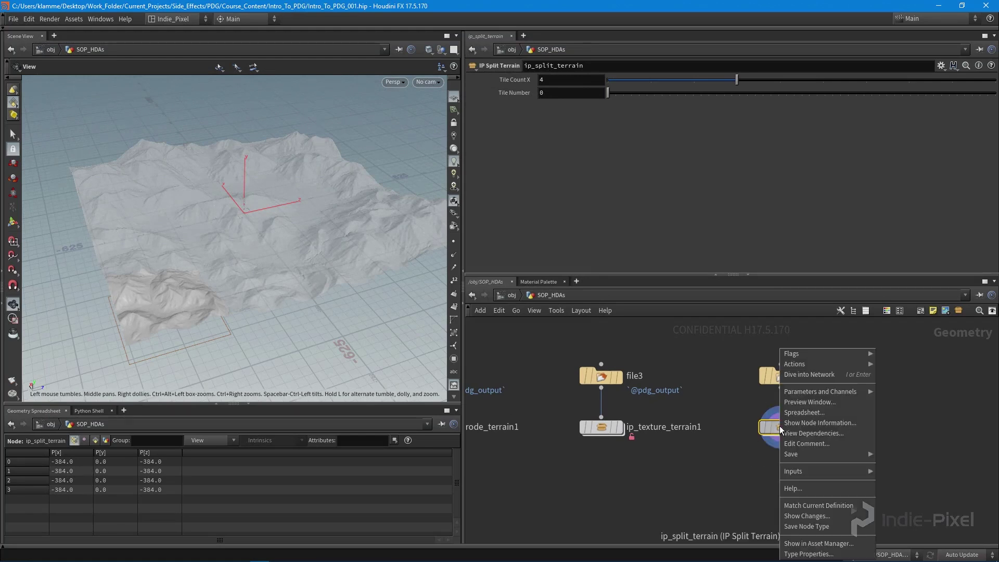
pyautogui.click(807, 526)
# Step: Return to topnet1 inside ip_level_creation_top1 and cook the split_terrain processor
pyautogui.press('u')
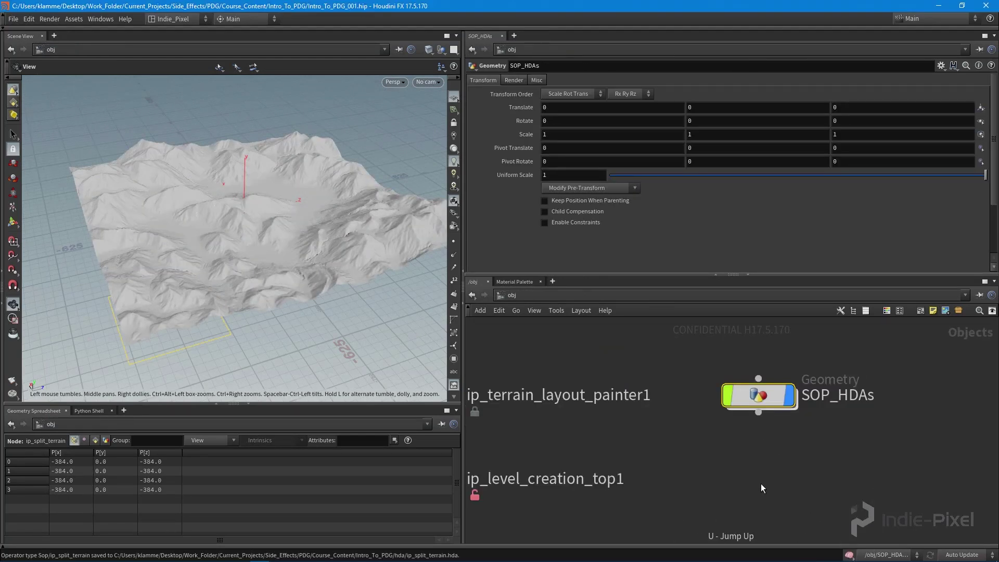
pyautogui.doubleClick(653, 427)
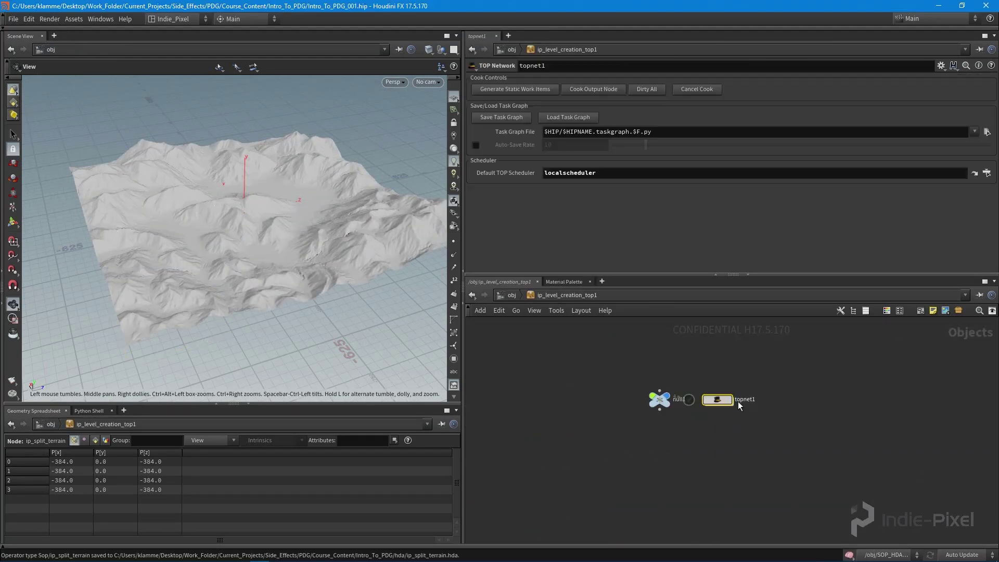
pyautogui.doubleClick(728, 401)
pyautogui.rightClick(655, 458)
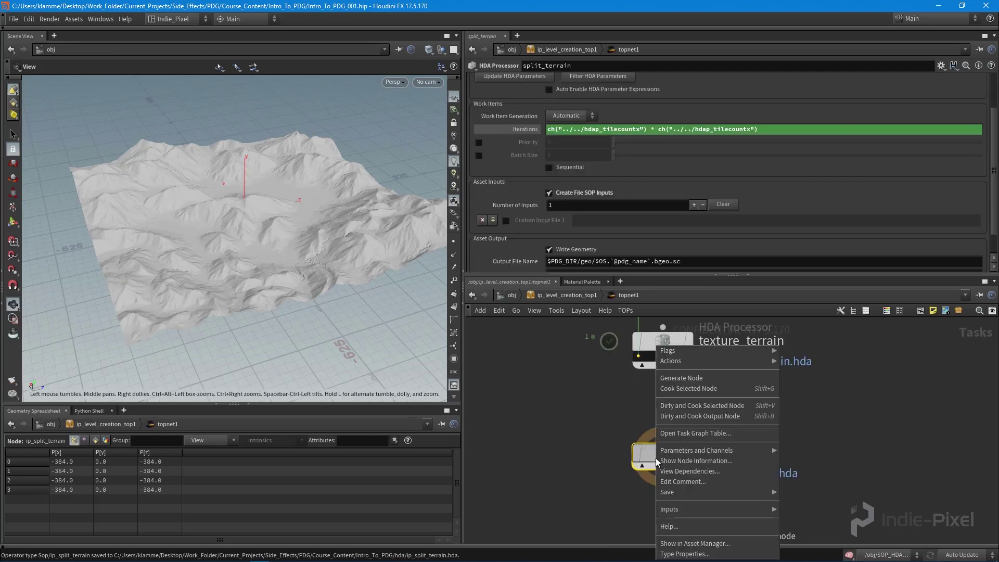
pyautogui.click(697, 390)
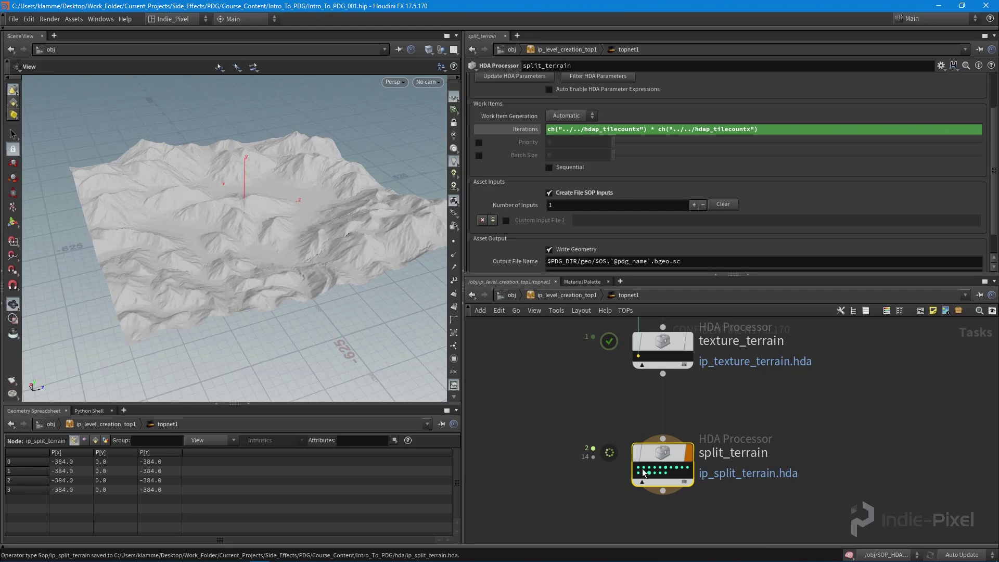
# Step: Preview the tile geometry of several split_terrain work items in the viewport
pyautogui.moveTo(646, 472)
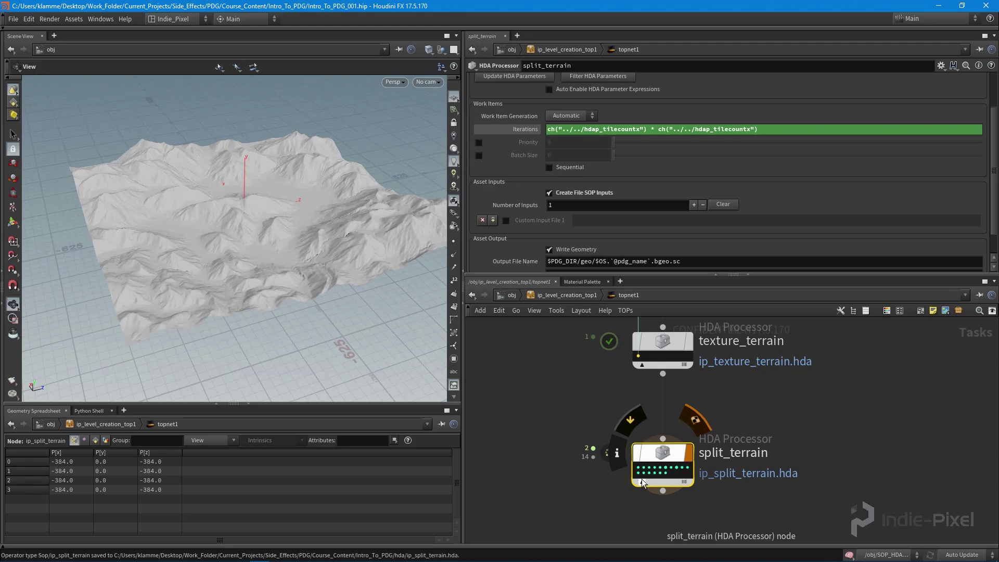
pyautogui.moveTo(753, 510); pyautogui.dragTo(777, 480, button='middle')
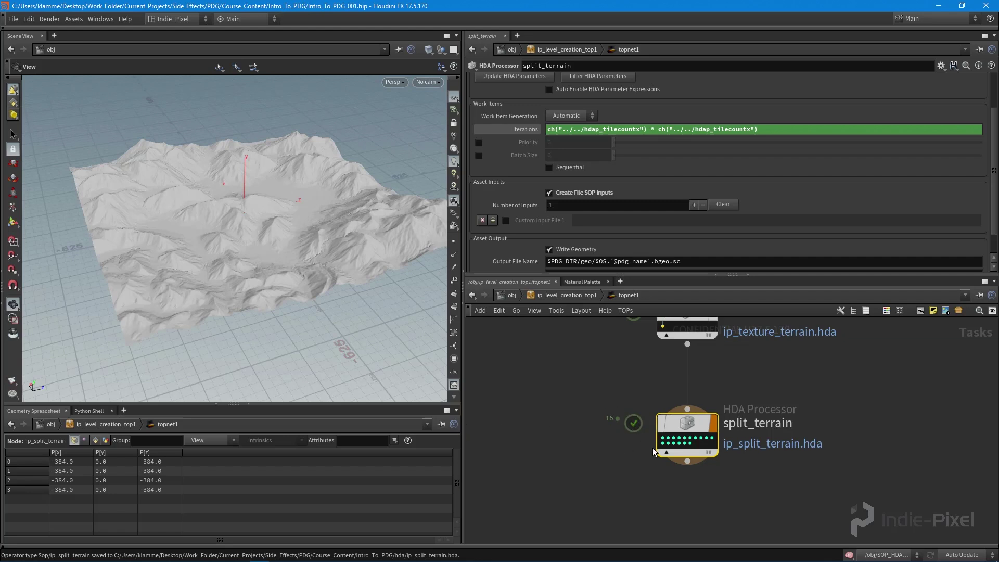
pyautogui.click(668, 437)
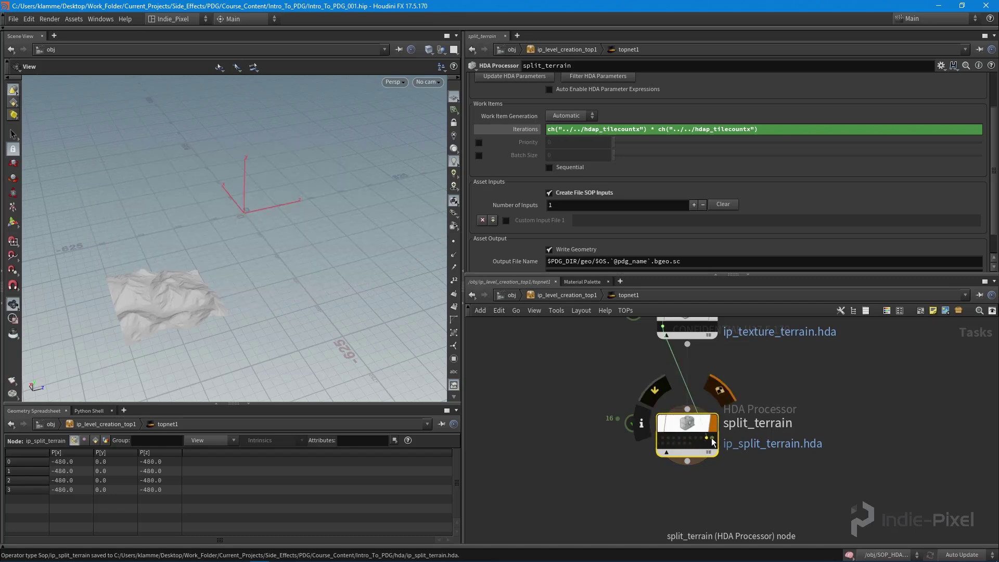
pyautogui.moveTo(99, 262); pyautogui.dragTo(350, 328)
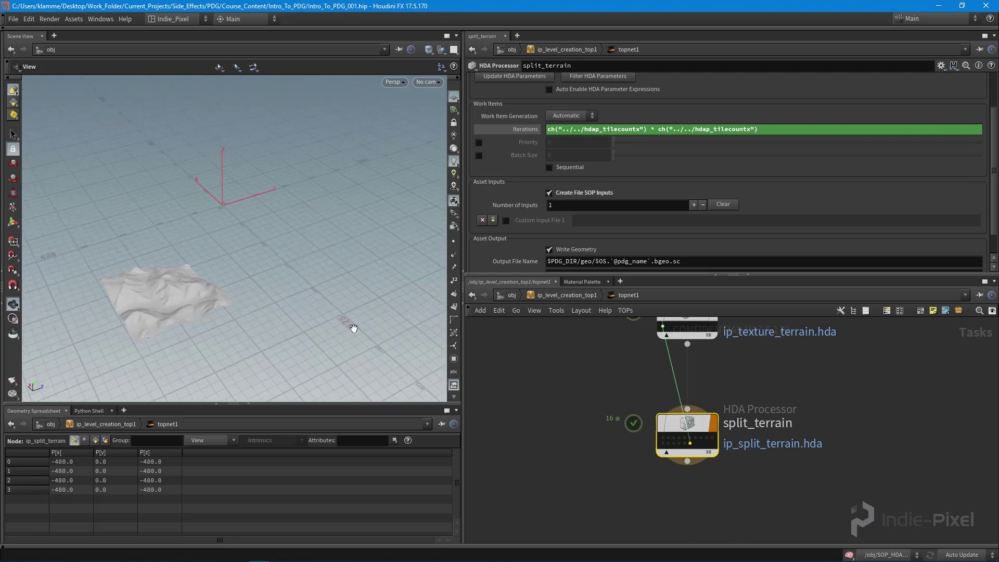
pyautogui.click(663, 436)
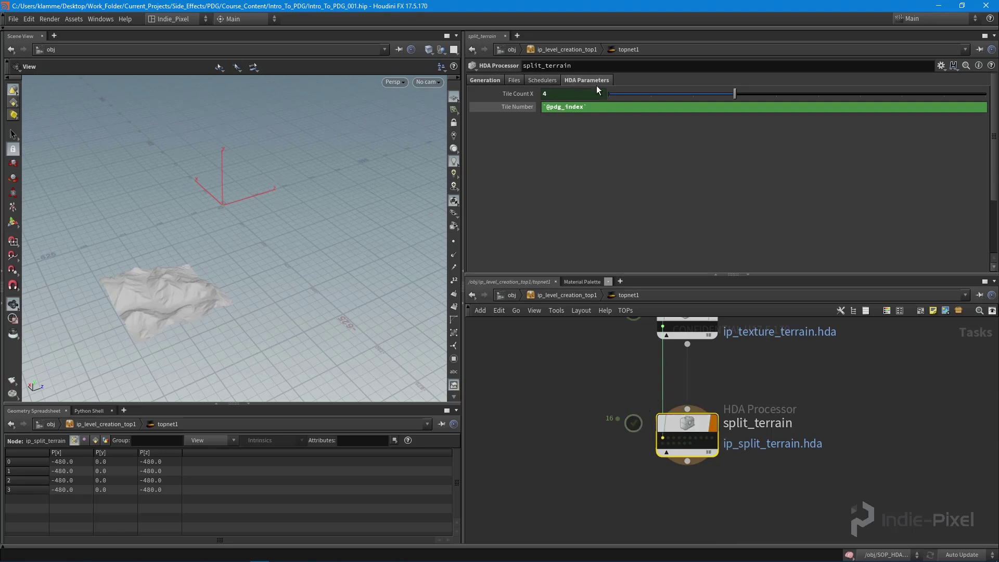
pyautogui.click(596, 110)
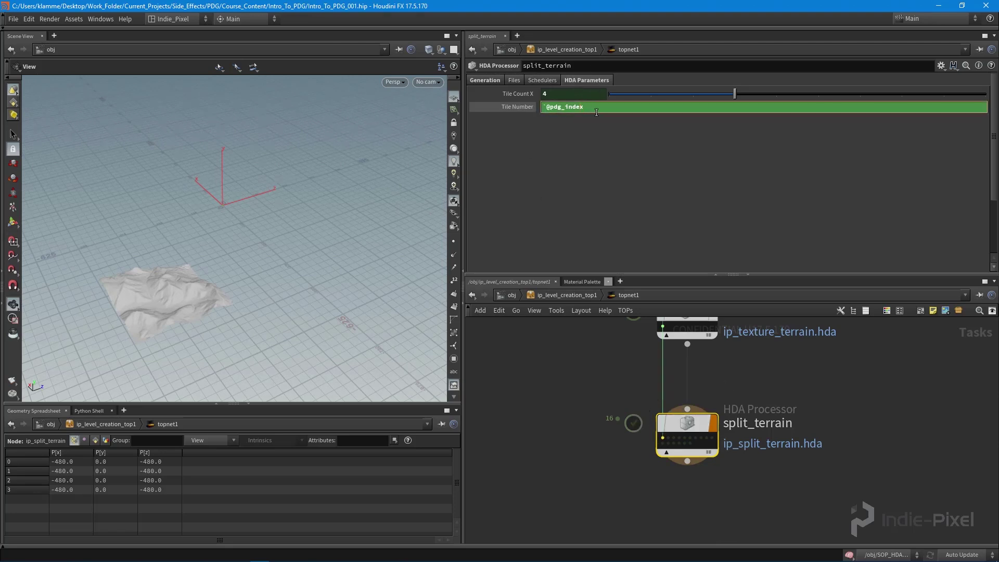
pyautogui.press('Return')
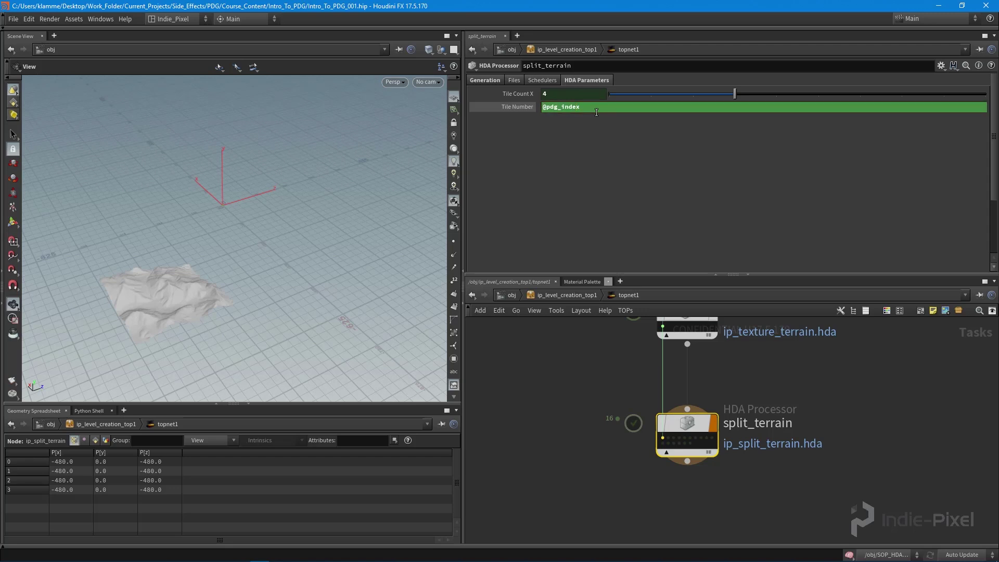
pyautogui.click(477, 82)
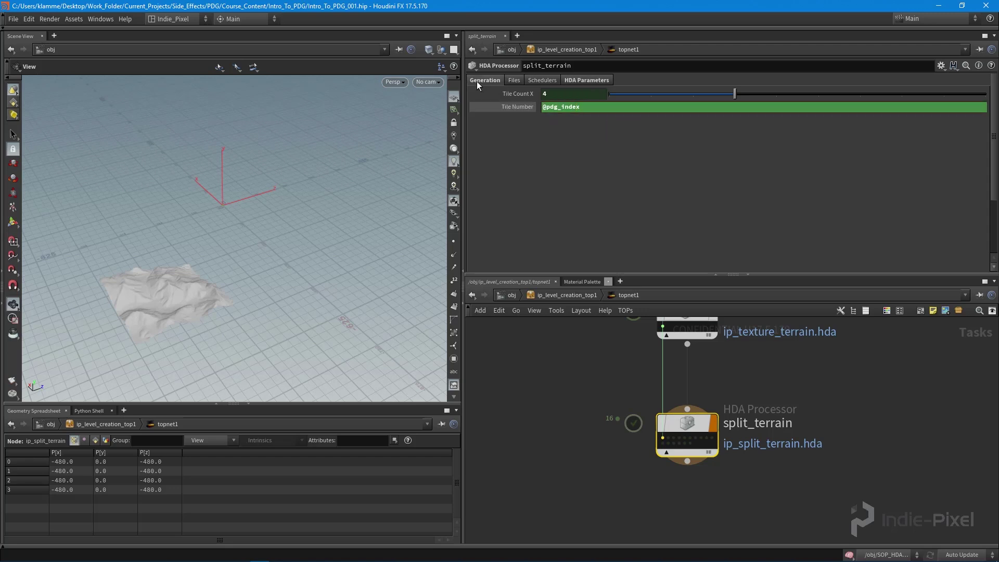
# Step: Dirty and recook the split_terrain processor to regenerate its work items
pyautogui.rightClick(685, 424)
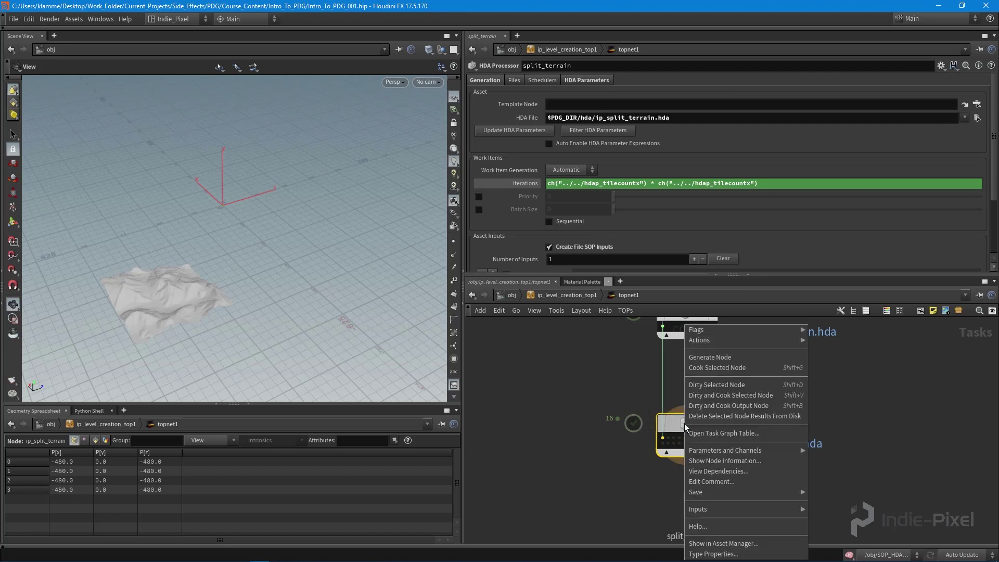
pyautogui.click(717, 370)
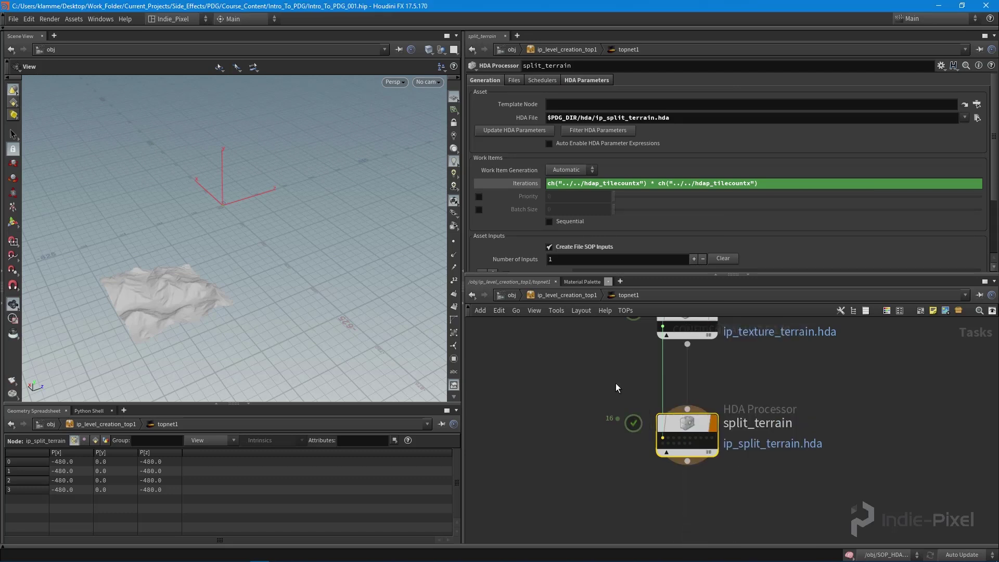
pyautogui.rightClick(688, 427)
pyautogui.click(726, 397)
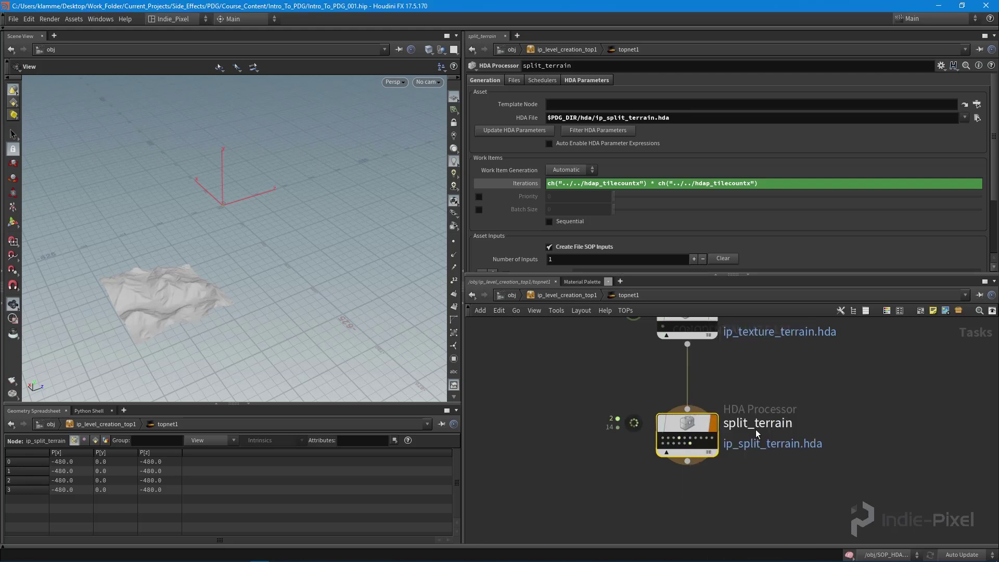
pyautogui.moveTo(772, 416); pyautogui.dragTo(776, 428, button='middle')
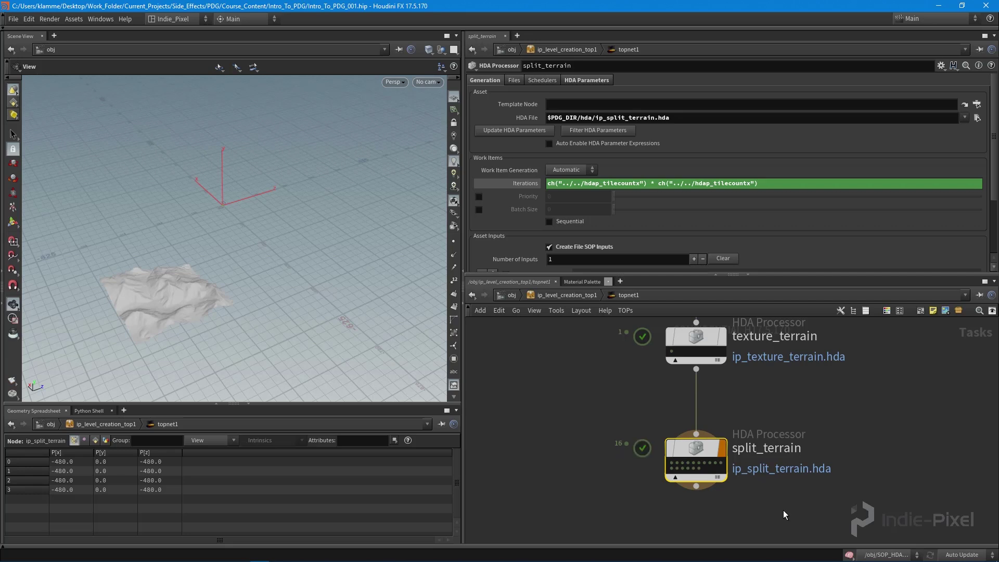
# Step: Compare the terrain tiles produced by different split_terrain work items, ending on the first one
pyautogui.click(688, 462)
pyautogui.moveTo(688, 463); pyautogui.dragTo(663, 473)
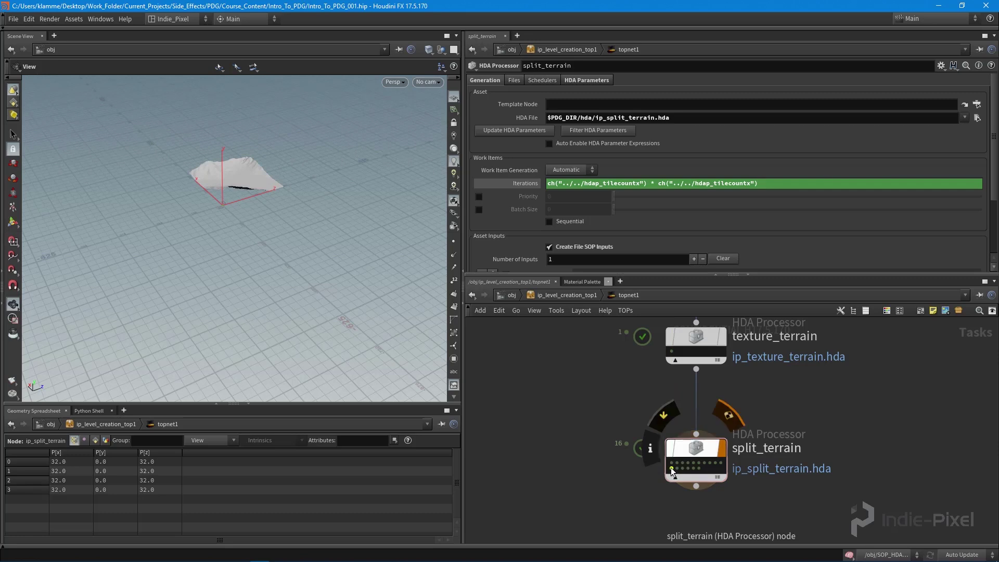
pyautogui.click(672, 463)
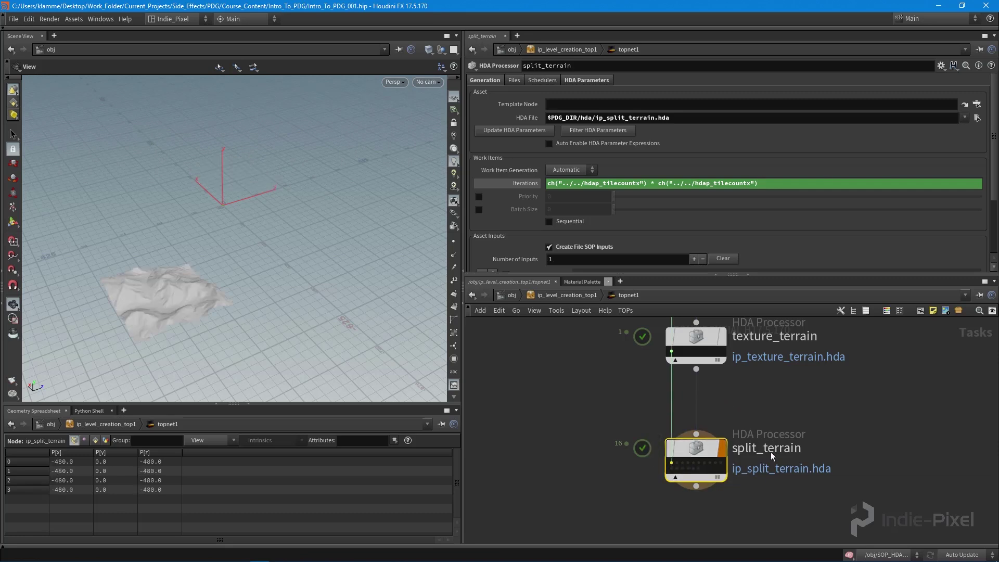
# Step: Go back to the obj level and save the ip_level_creation_top1 node type
pyautogui.press('u')
pyautogui.press('u')
pyautogui.rightClick(648, 432)
pyautogui.click(690, 524)
pyautogui.press('h')
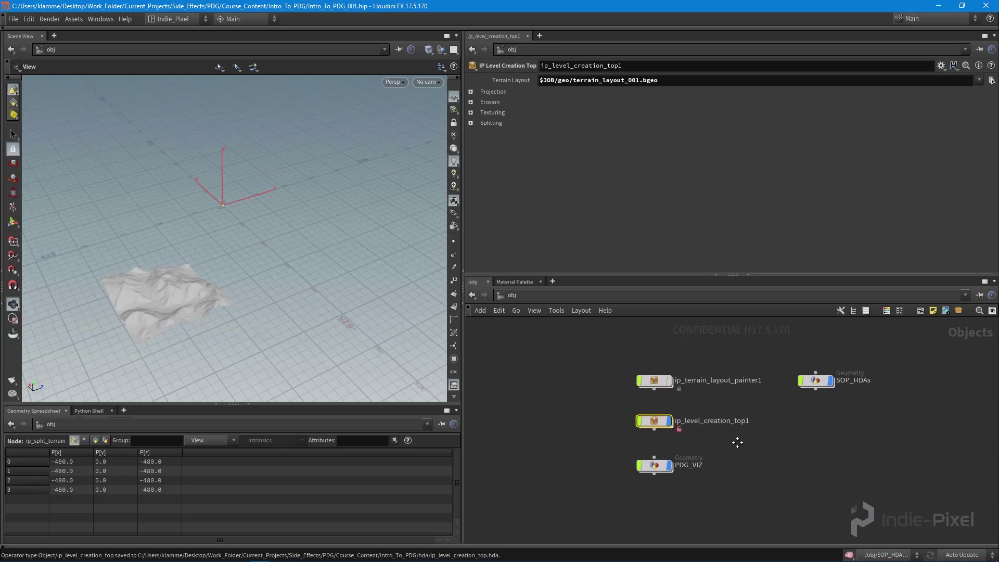
# Step: In File Explorer, copy ip_level_creation_top.hda from the hda folder into the Unity project's TOPs folder, replacing the existing file
pyautogui.click(279, 554)
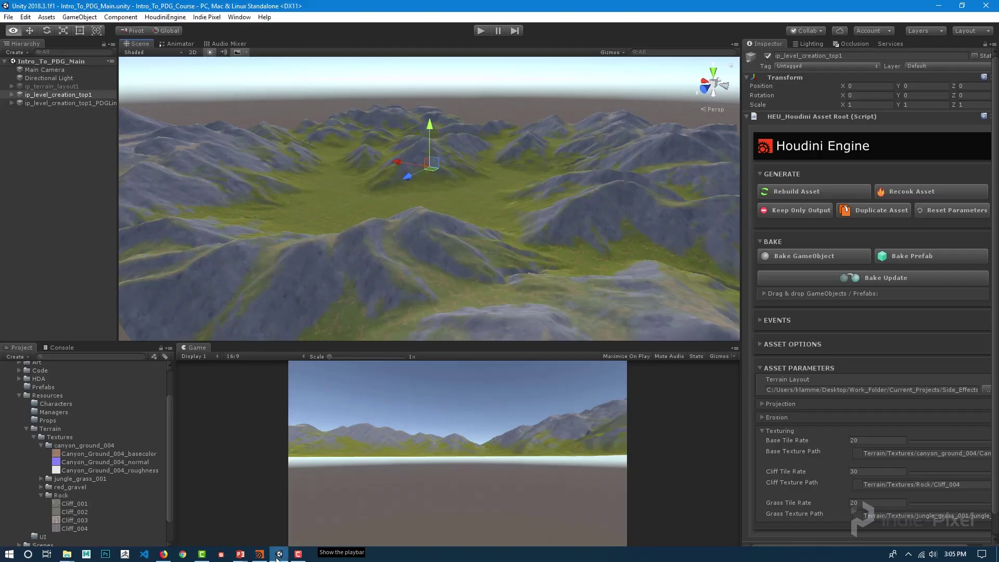
pyautogui.click(71, 556)
pyautogui.moveTo(75, 558)
pyautogui.click(140, 501)
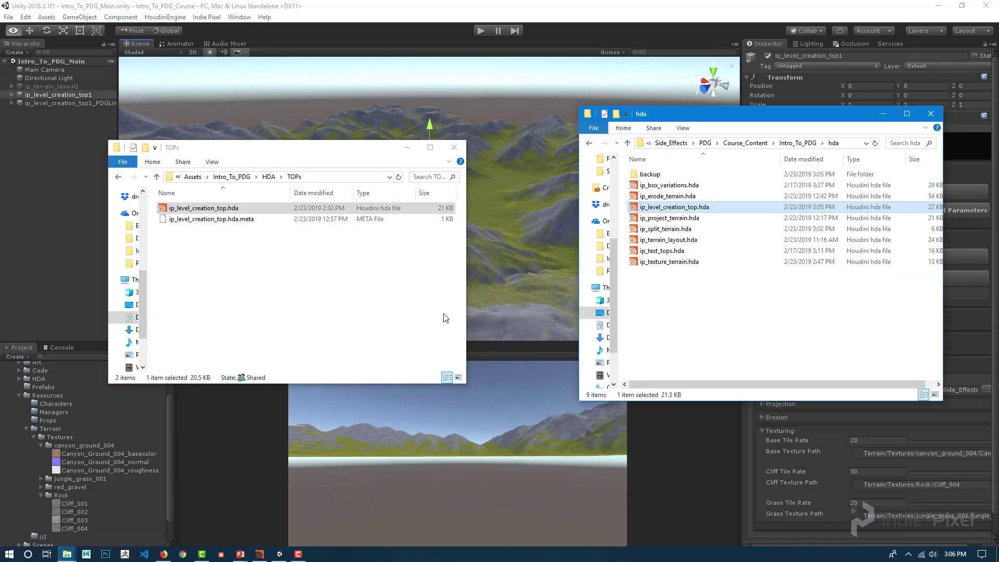
pyautogui.click(671, 208)
pyautogui.moveTo(671, 208); pyautogui.dragTo(283, 308)
pyautogui.click(450, 213)
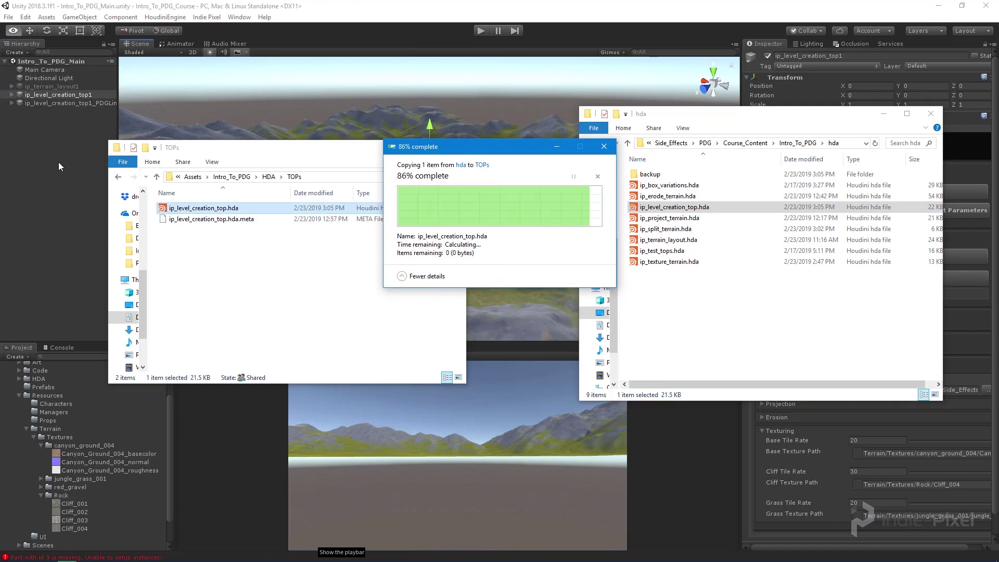
# Step: Switch to Unity, rebuild the ip_level_creation_top1 asset and expand its Splitting parameters
pyautogui.click(58, 162)
pyautogui.click(67, 94)
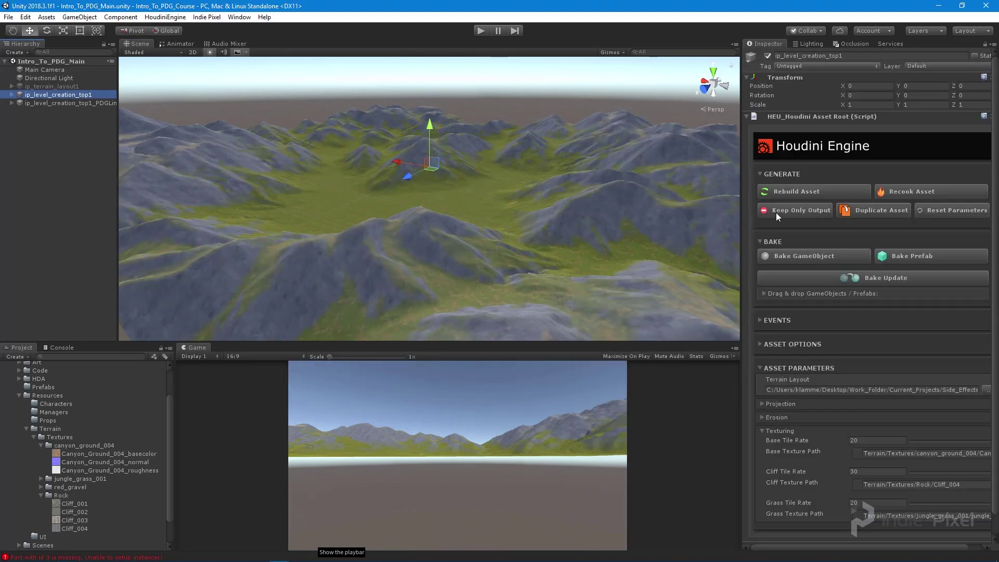
pyautogui.click(798, 190)
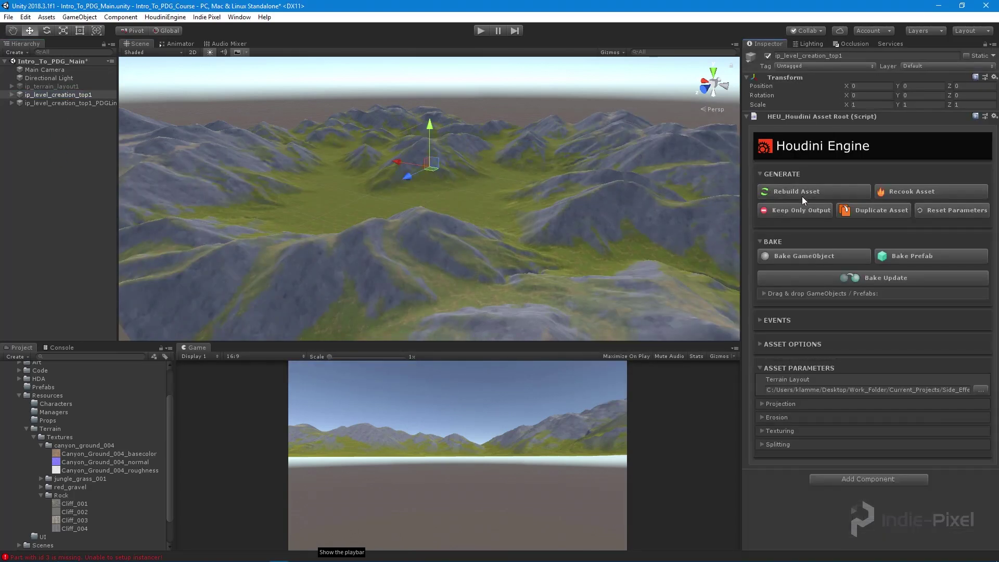
pyautogui.click(763, 430)
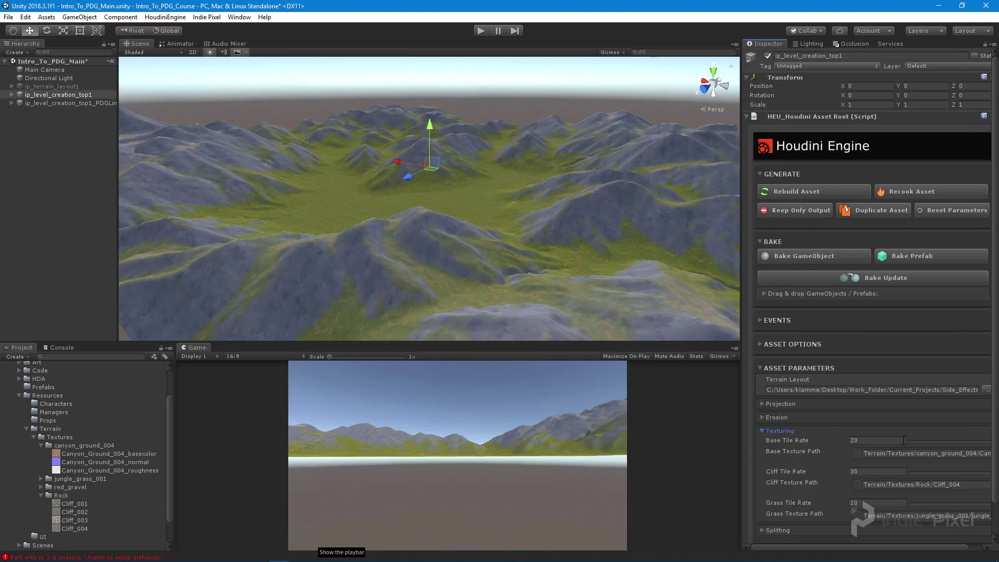
pyautogui.click(761, 431)
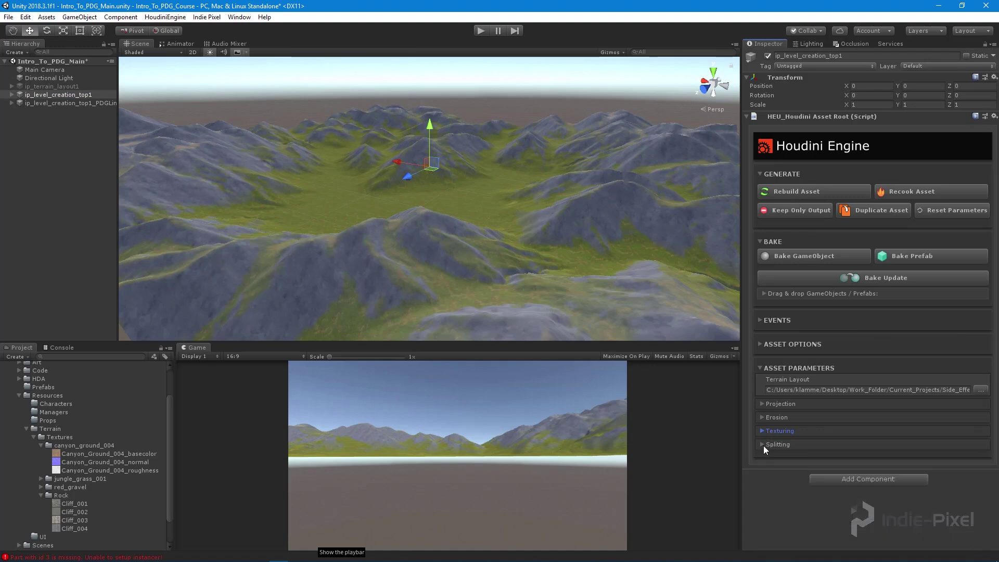
pyautogui.click(762, 444)
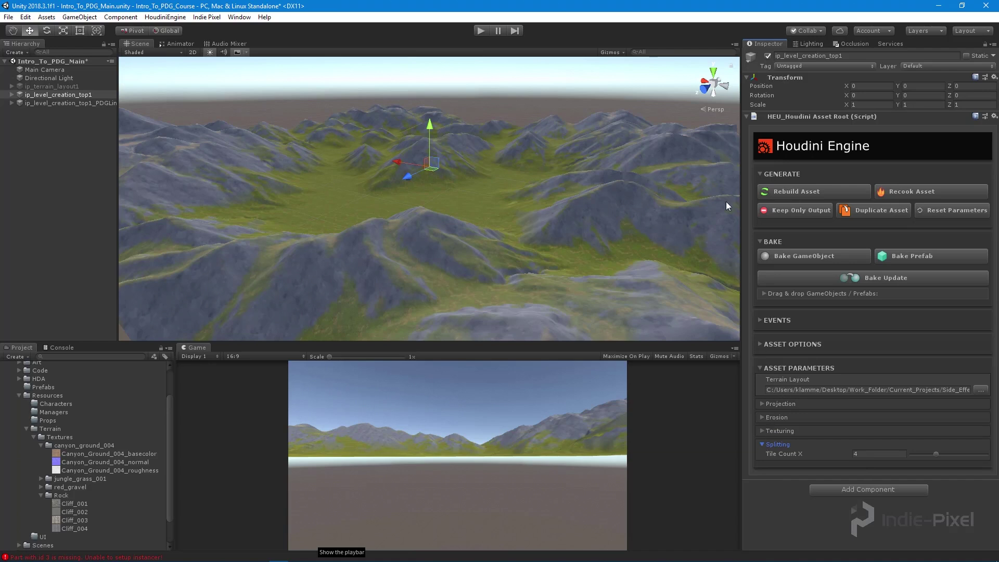
# Step: Select the ip_level_creation_top1 PDG link object, turn off AutoLoad Results for texture_terrain, and cook the split_terrain node
pyautogui.click(57, 103)
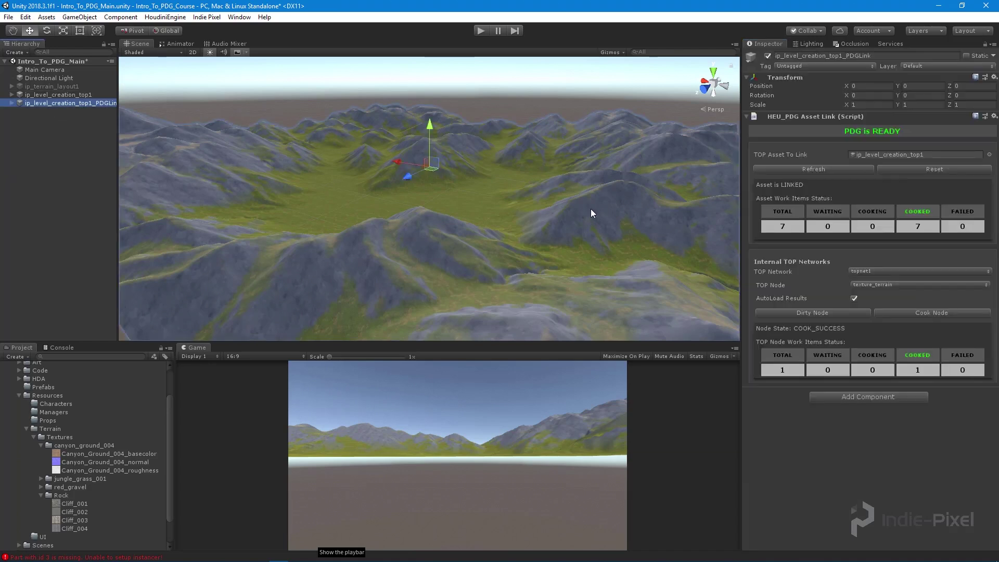
pyautogui.click(854, 299)
pyautogui.click(860, 287)
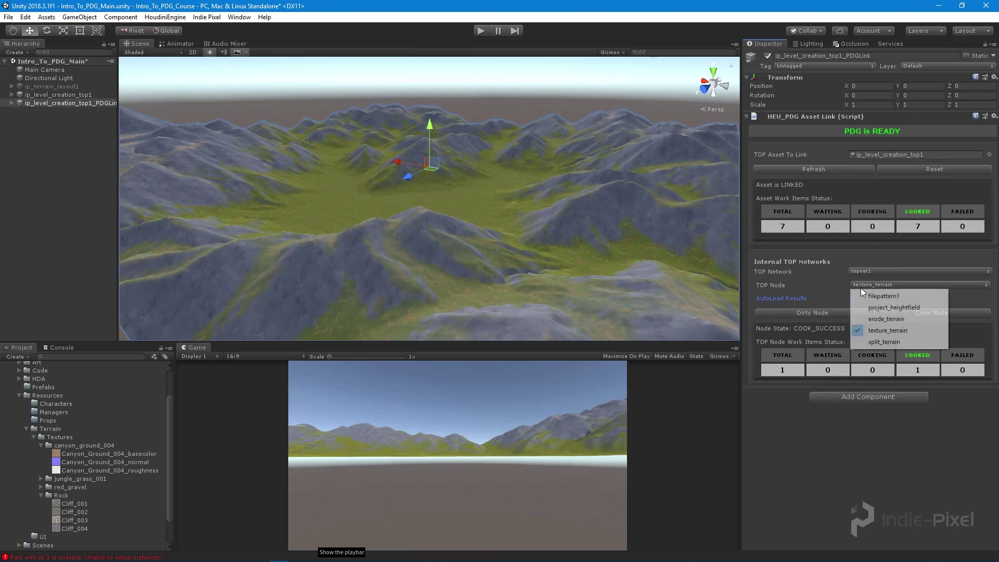
pyautogui.click(878, 345)
pyautogui.click(915, 313)
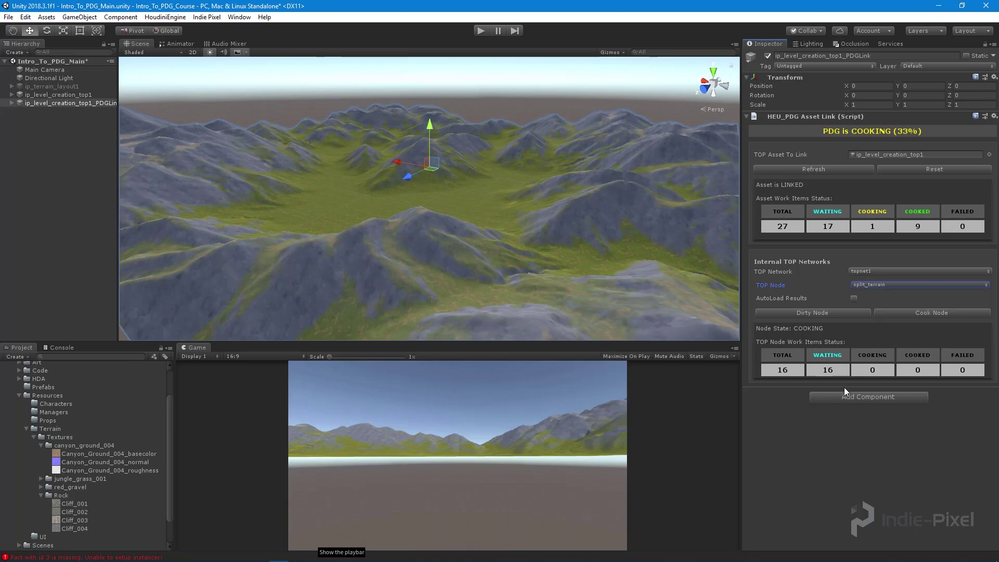
# Step: Turn on AutoLoad Results for split_terrain and expand the PDG link object in the hierarchy to show its tiles
pyautogui.click(853, 298)
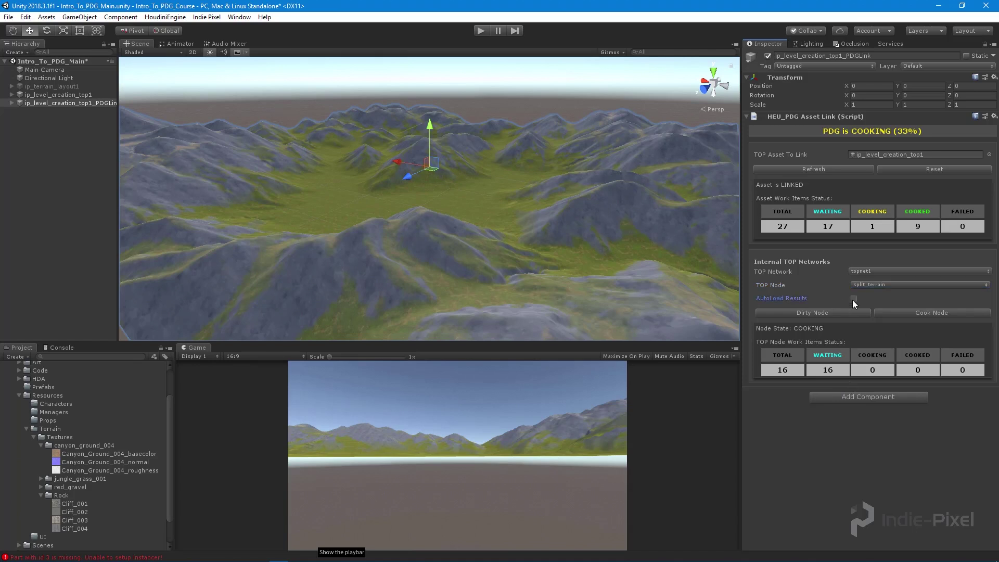
pyautogui.click(884, 285)
pyautogui.click(884, 342)
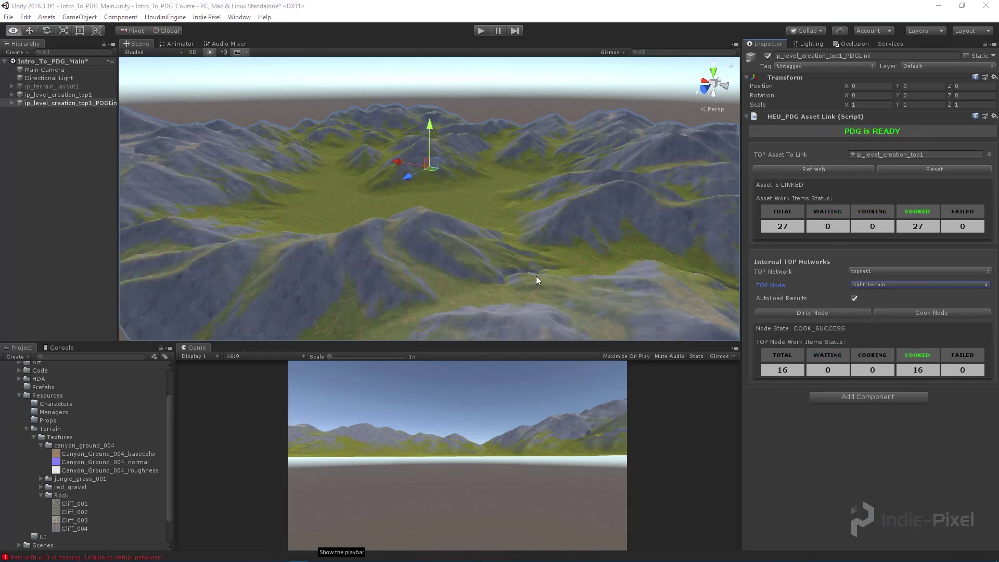
pyautogui.click(14, 104)
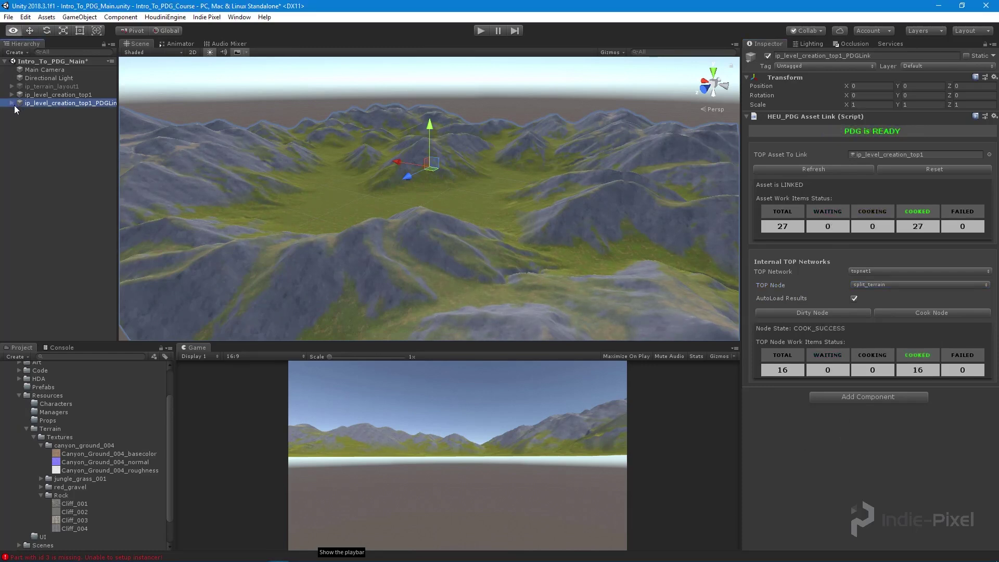
pyautogui.keyDown('alt'); pyautogui.moveTo(538, 240); pyautogui.dragTo(406, 271); pyautogui.keyUp('alt')
# Step: Dirty the texture_terrain and split_terrain nodes, and cook split_terrain again
pyautogui.click(879, 285)
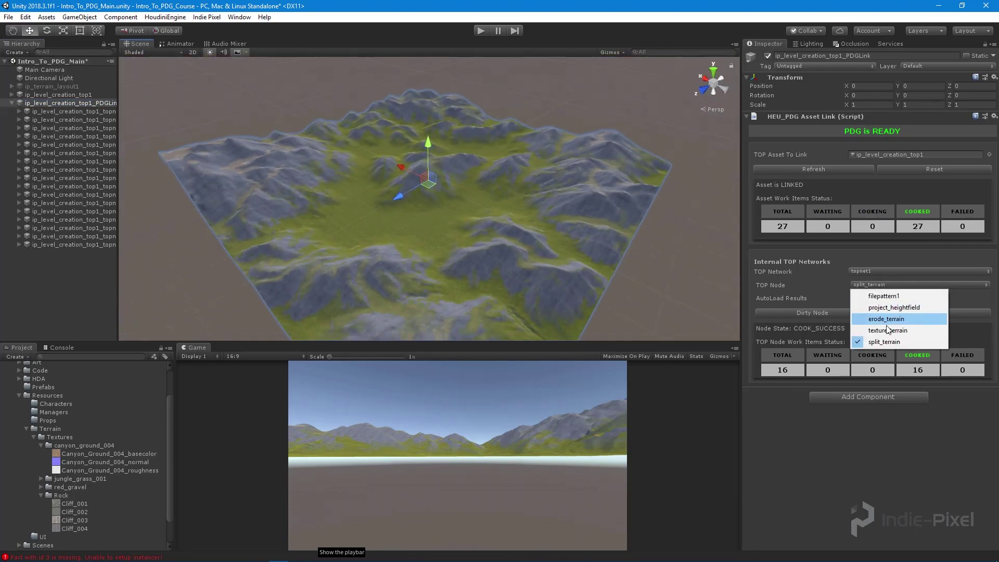
pyautogui.click(885, 329)
pyautogui.click(820, 312)
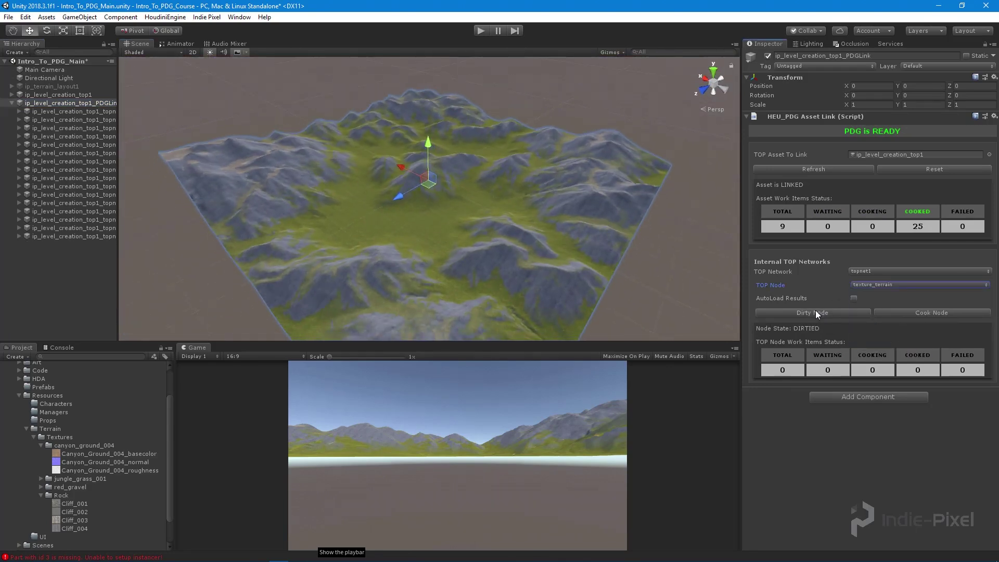
pyautogui.click(882, 285)
pyautogui.click(886, 342)
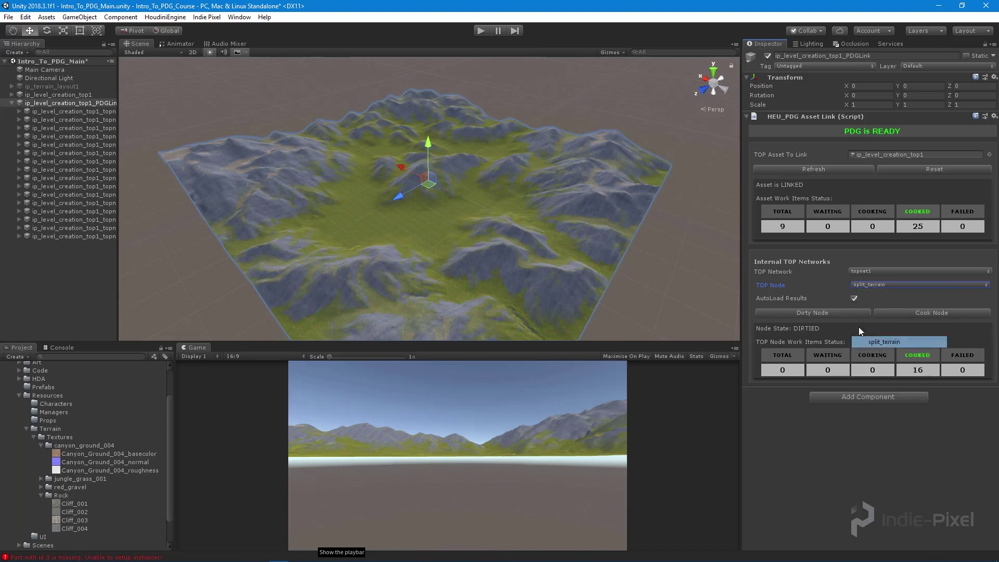
pyautogui.click(828, 312)
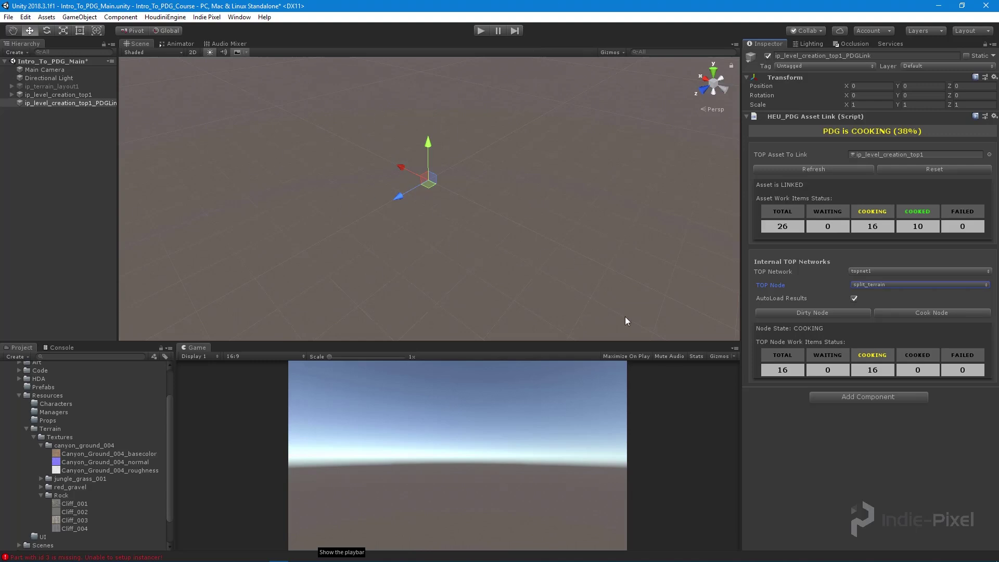
# Step: Examine the terrain tiles from several angles as they load during the split_terrain cook
pyautogui.keyDown('alt'); pyautogui.moveTo(591, 282); pyautogui.dragTo(493, 239); pyautogui.keyUp('alt')
pyautogui.keyDown('alt'); pyautogui.moveTo(492, 239); pyautogui.dragTo(440, 235, button='right'); pyautogui.keyUp('alt')
pyautogui.keyDown('alt'); pyautogui.moveTo(439, 235); pyautogui.dragTo(402, 249); pyautogui.keyUp('alt')
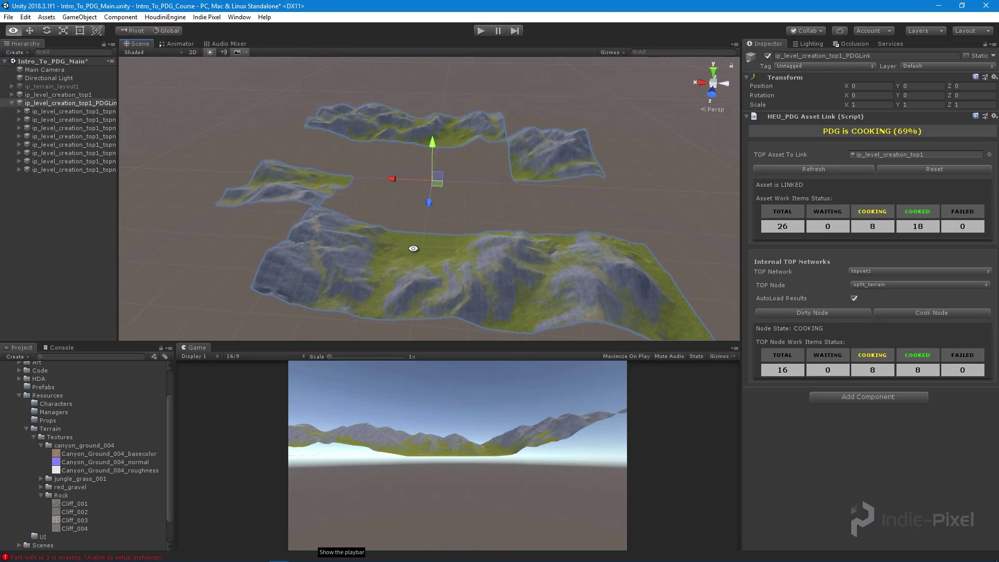
pyautogui.keyDown('alt'); pyautogui.moveTo(532, 232); pyautogui.dragTo(390, 233); pyautogui.keyUp('alt')
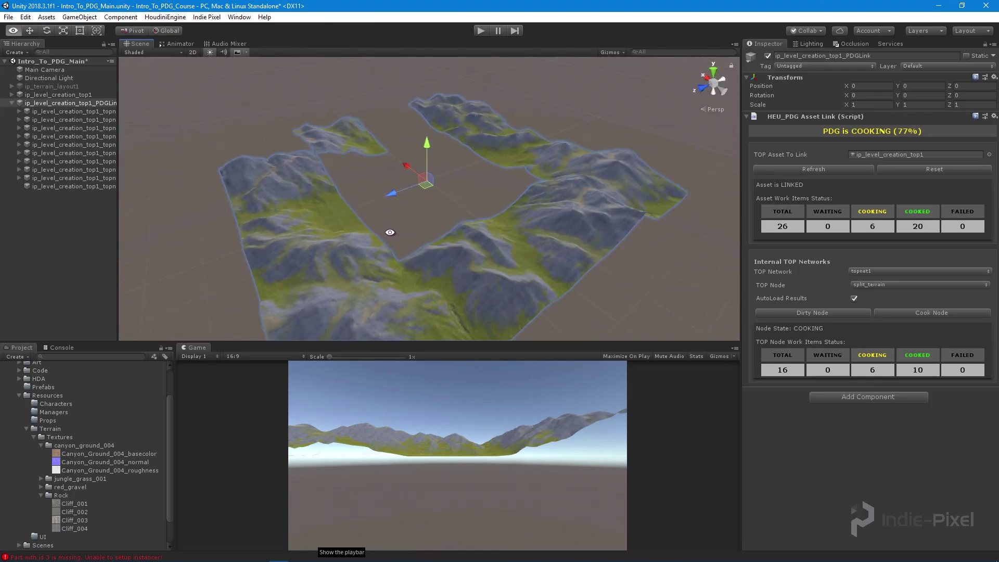
pyautogui.keyDown('alt'); pyautogui.moveTo(450, 227); pyautogui.dragTo(424, 225); pyautogui.keyUp('alt')
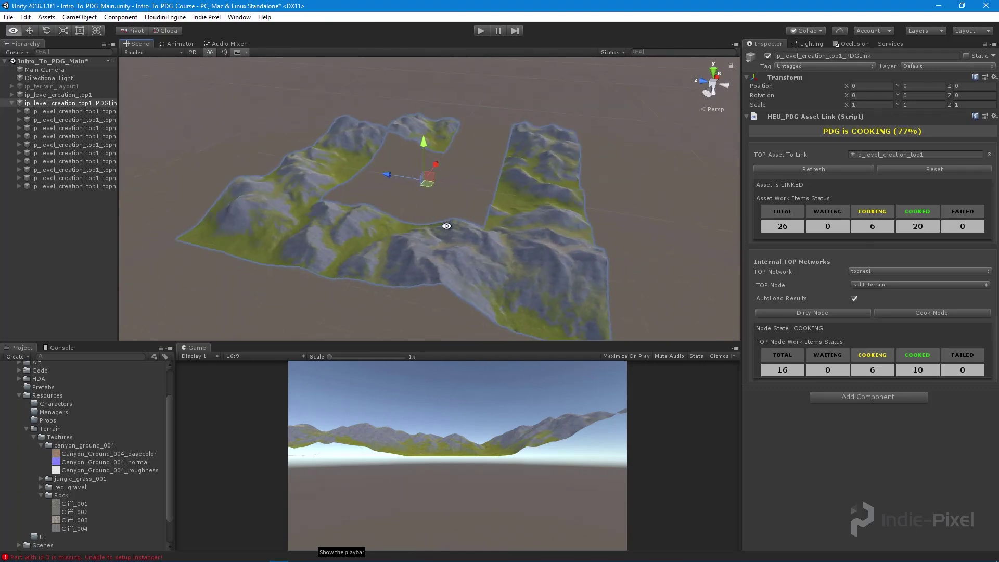
pyautogui.keyDown('alt'); pyautogui.moveTo(512, 231); pyautogui.dragTo(417, 256); pyautogui.keyUp('alt')
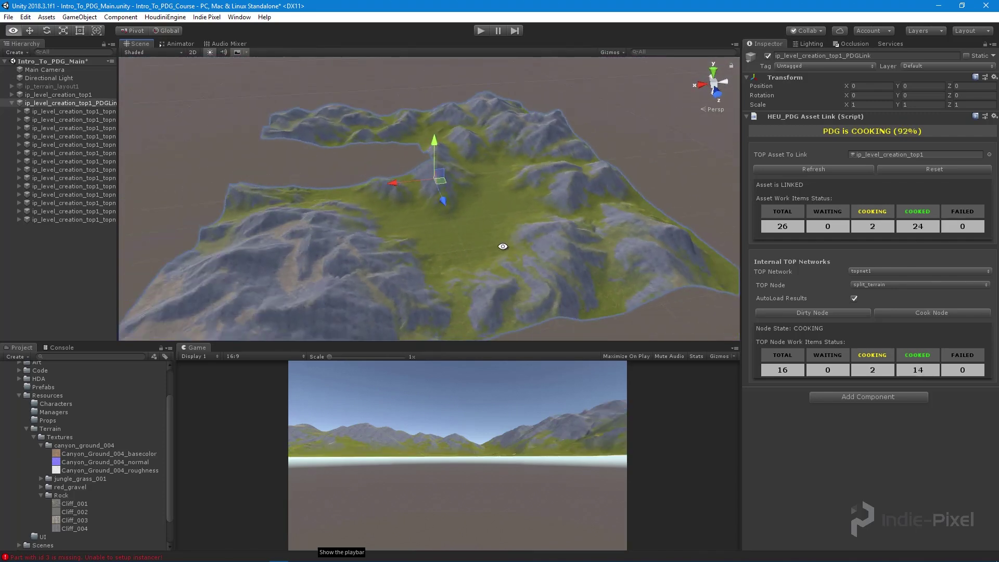
pyautogui.keyDown('alt'); pyautogui.moveTo(475, 271); pyautogui.dragTo(494, 306); pyautogui.keyUp('alt')
# Step: Select several terrain tiles one by one in the scene to check the split into separate heightfields
pyautogui.click(470, 252)
pyautogui.click(386, 232)
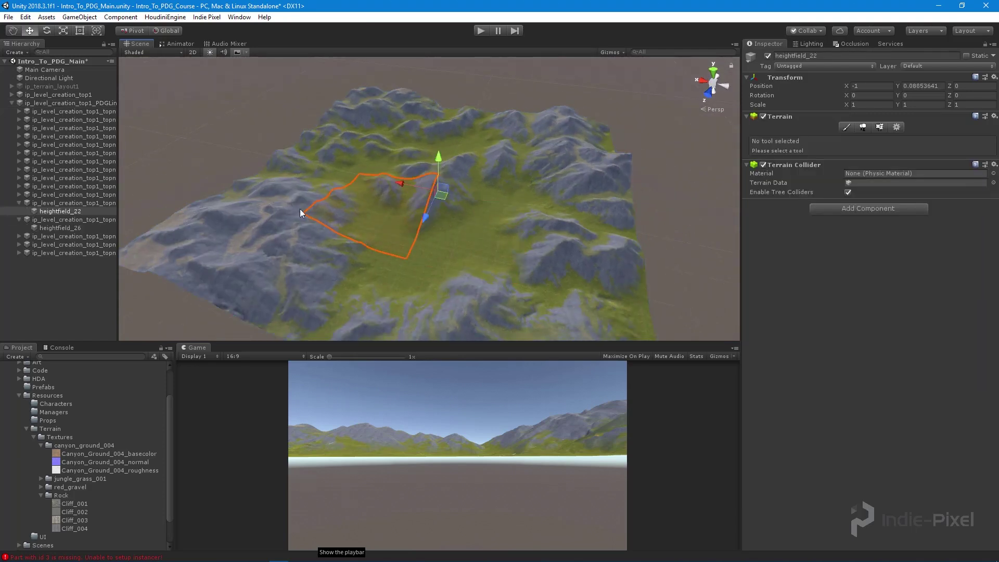
pyautogui.click(414, 303)
pyautogui.click(529, 320)
pyautogui.click(507, 154)
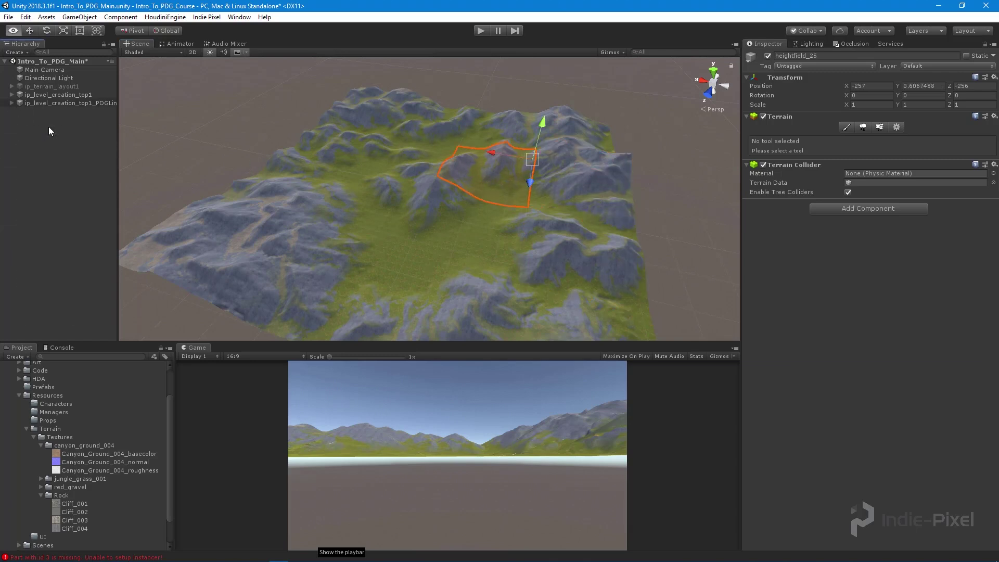
# Step: Clear the tile selection and reselect the ip_level_creation_top1 PDG link object
pyautogui.keyDown('alt'); pyautogui.moveTo(312, 197); pyautogui.dragTo(342, 195); pyautogui.keyUp('alt')
pyautogui.click(84, 109)
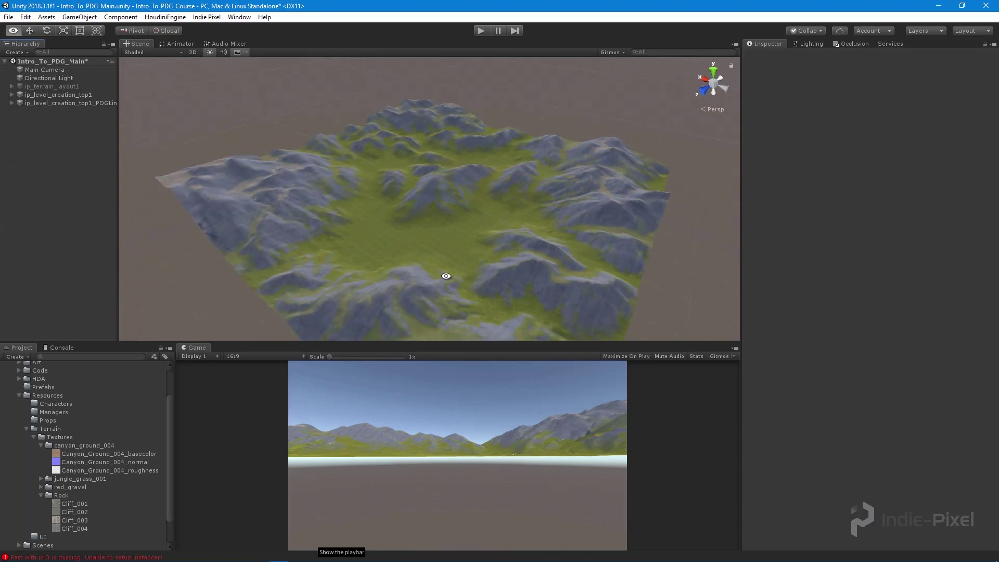
pyautogui.click(69, 104)
pyautogui.keyDown('alt'); pyautogui.moveTo(276, 192); pyautogui.dragTo(462, 233, button='right'); pyautogui.keyUp('alt')
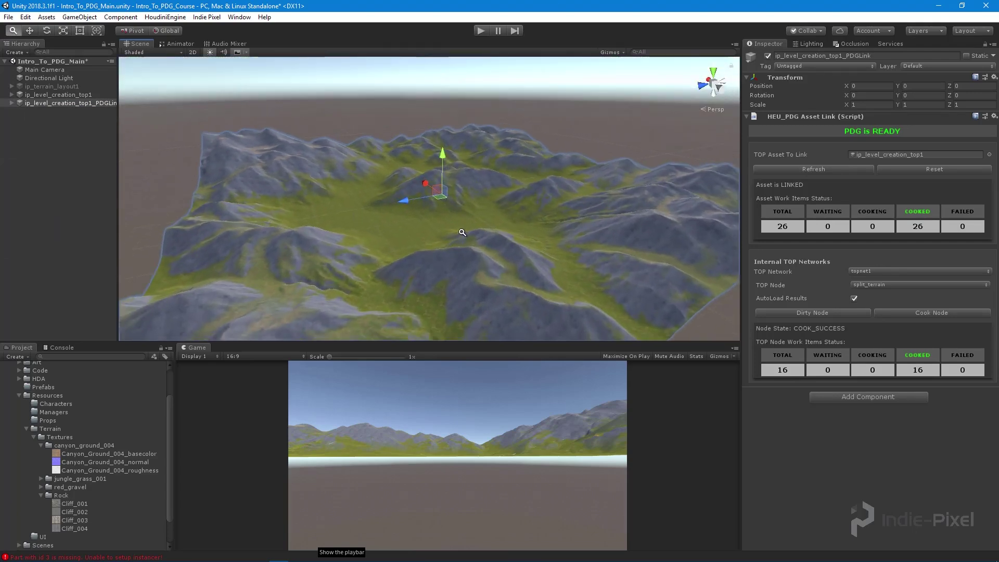